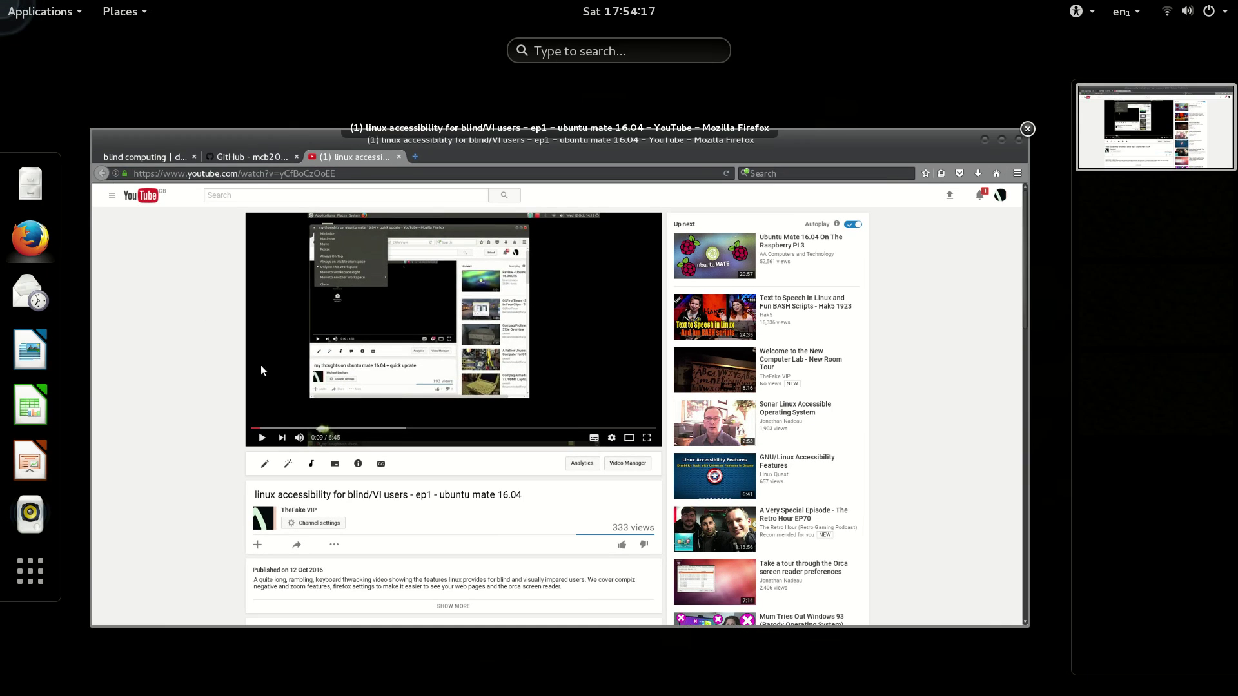
Close the Activities overview to bring back the Linux accessibility ep1 video
left_click(268, 373)
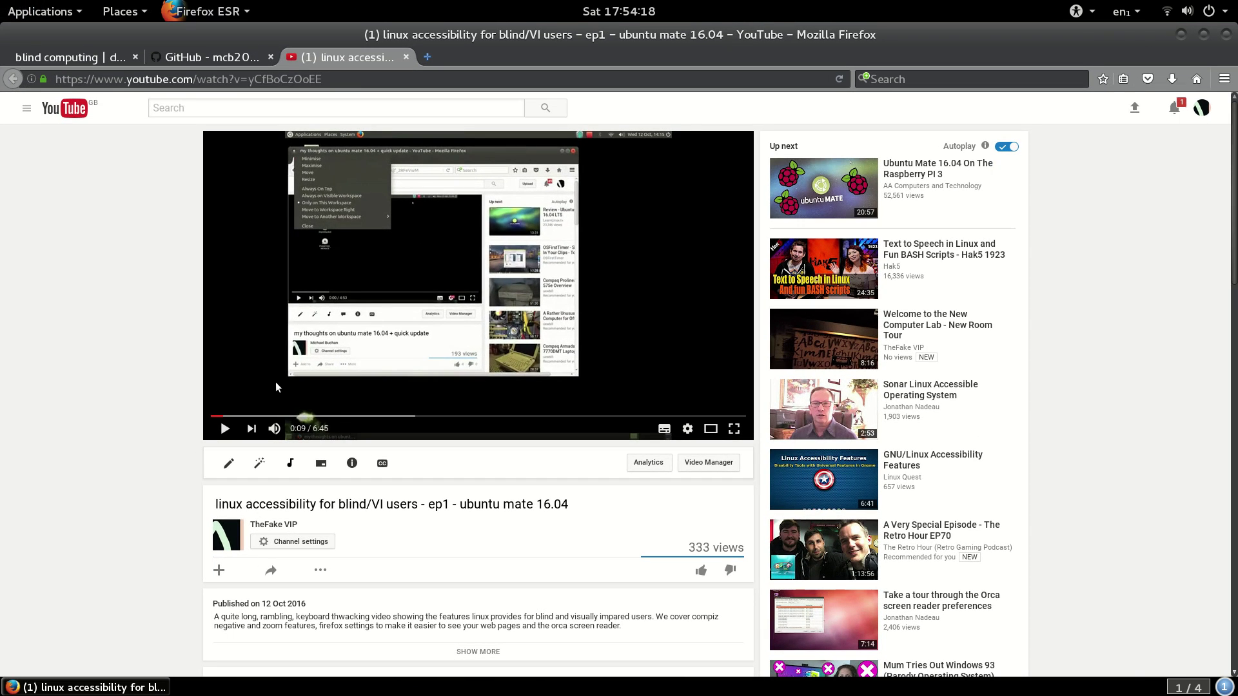
scroll(276, 382, "down", 5)
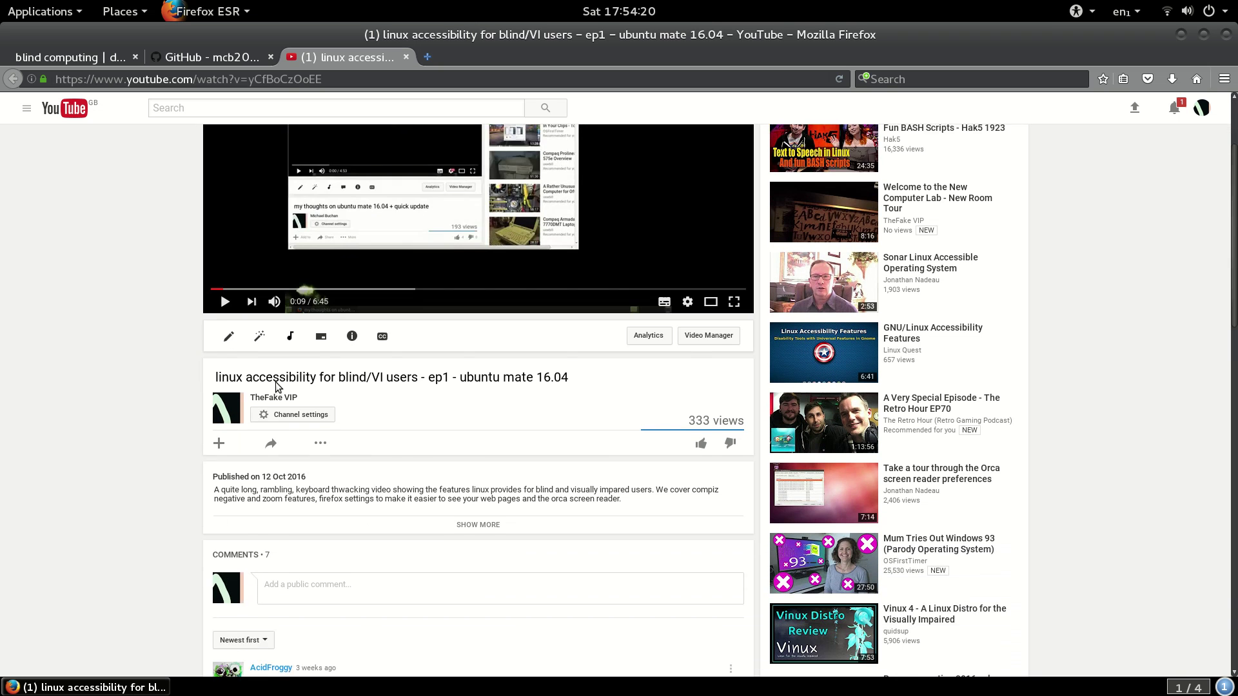
scroll(275, 383, "up", 5)
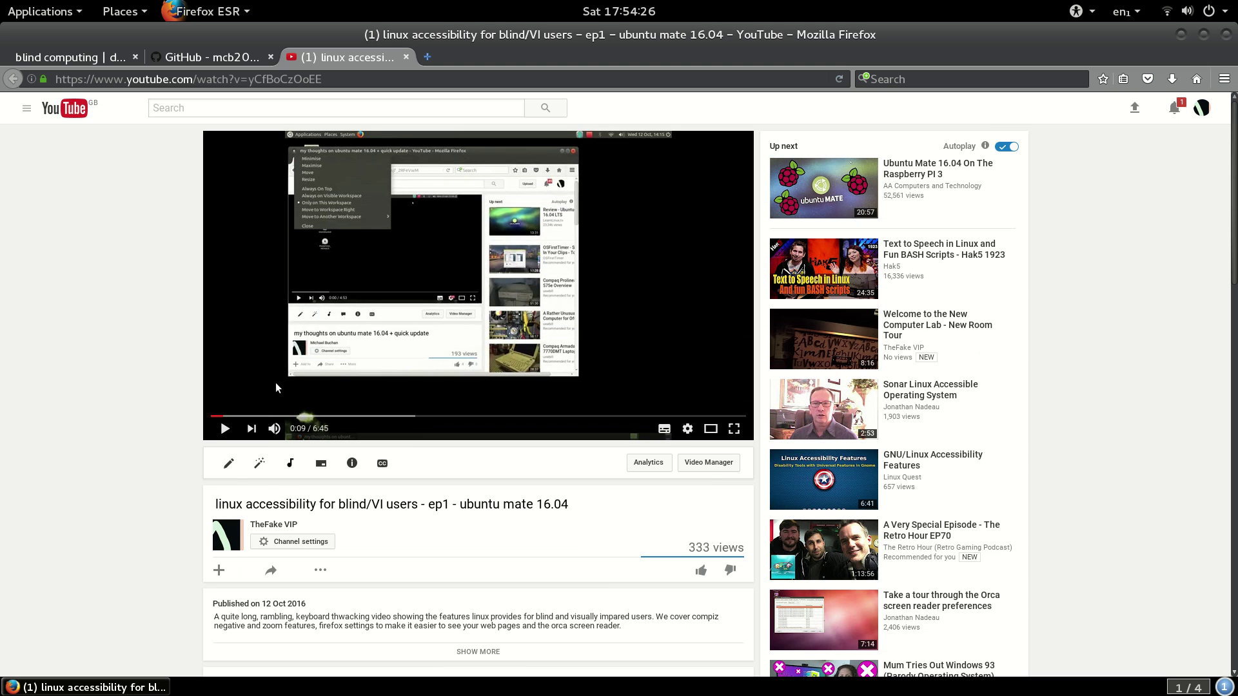
scroll(276, 382, "down", 8)
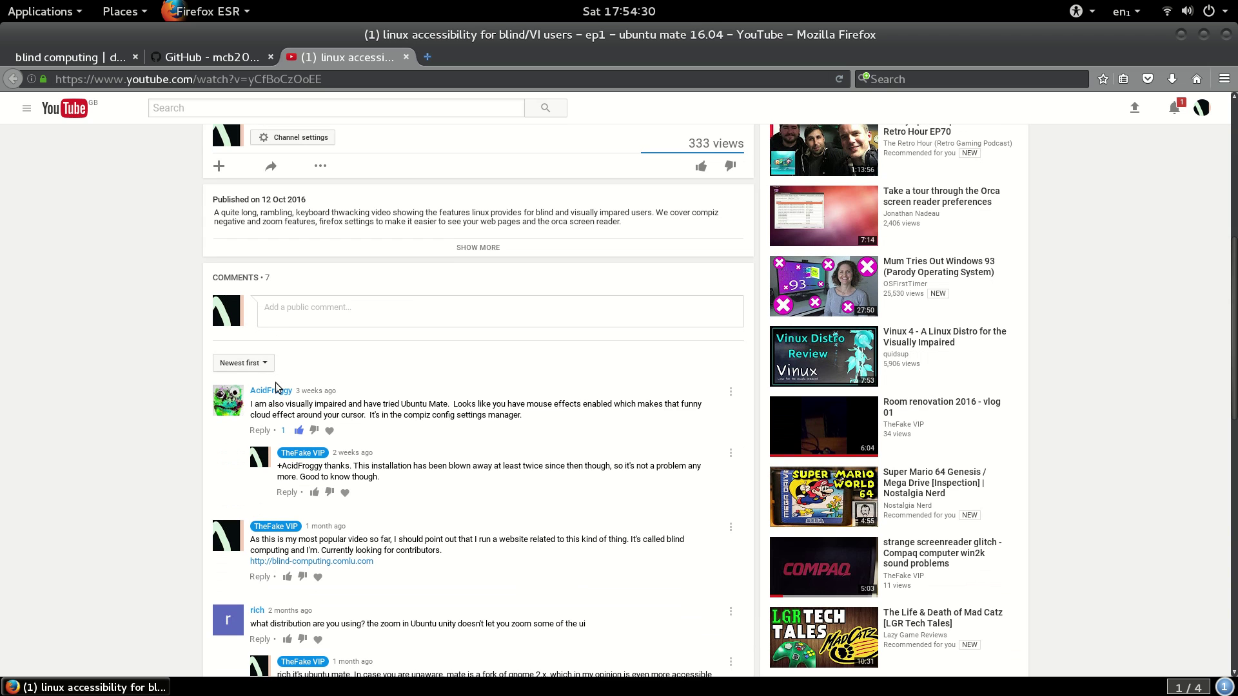
scroll(276, 382, "down", 1)
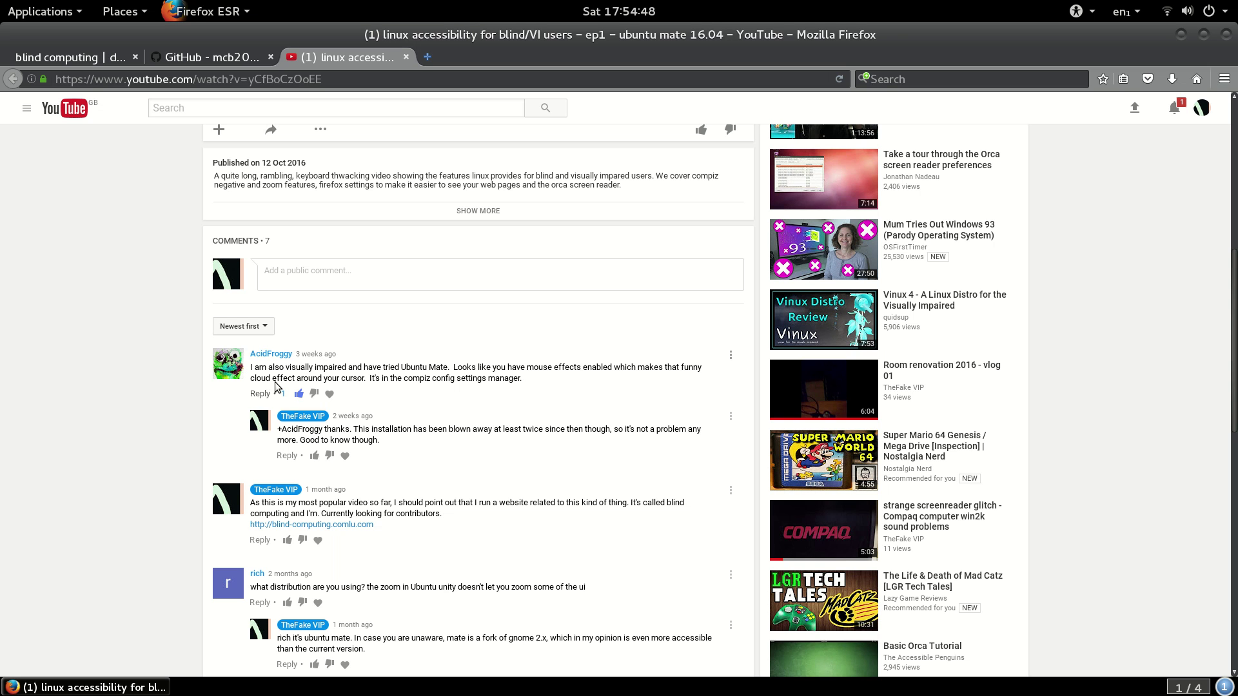
Switch to the blind computing tab and check its address bar and search field
key("ctrl+Tab")
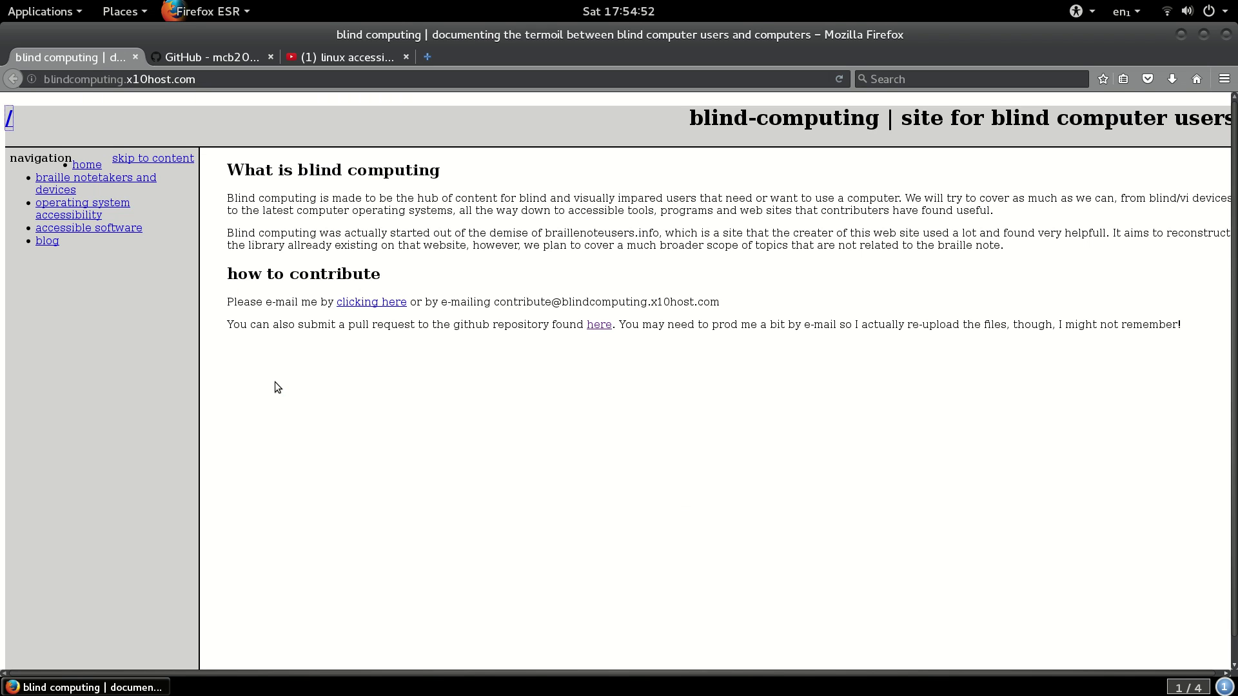
key("ctrl+l")
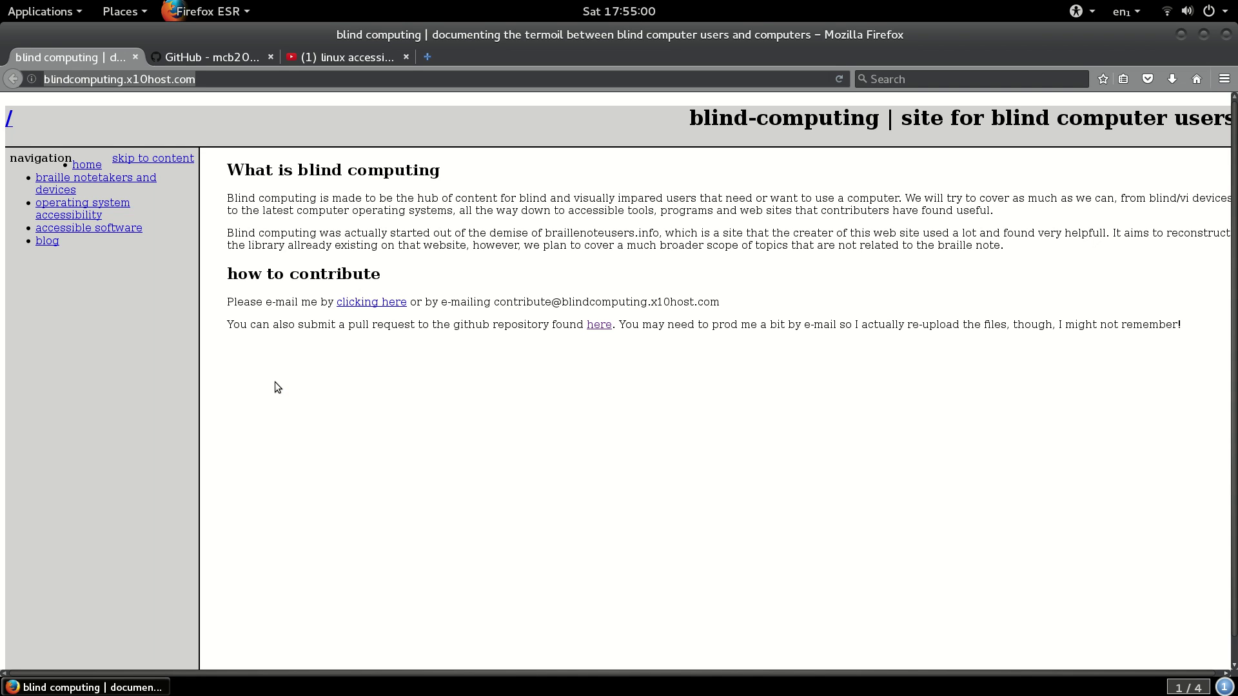
key("Tab")
key("Tab")
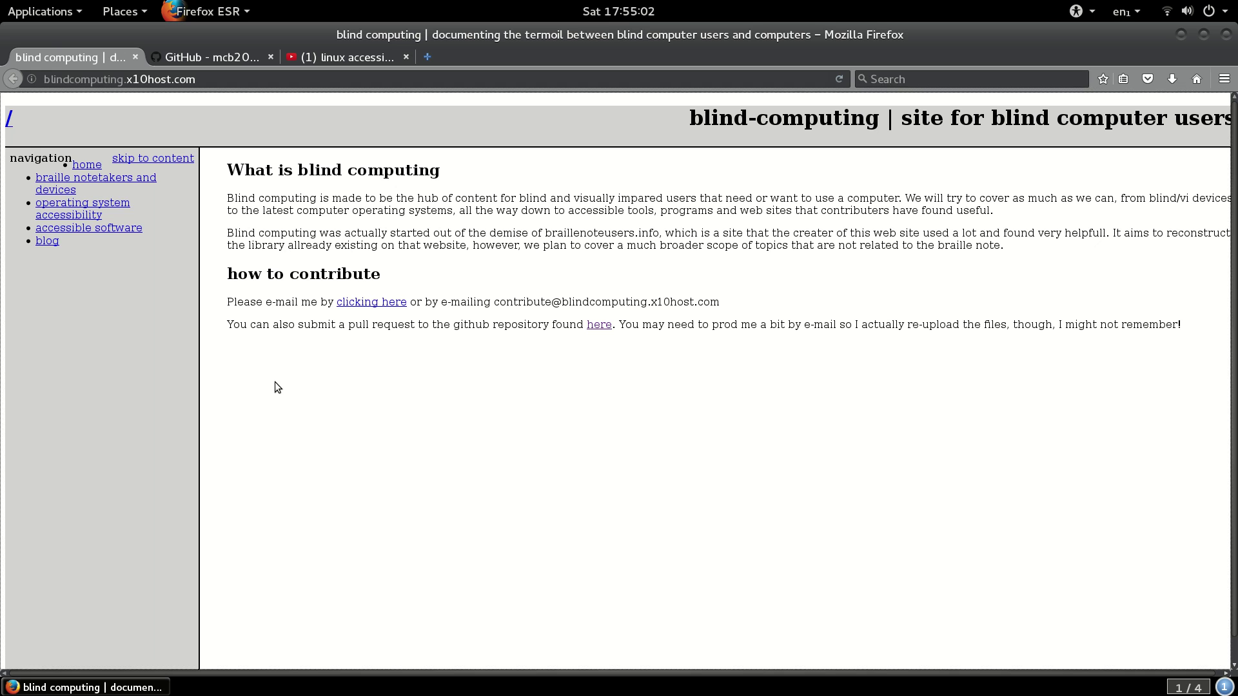
key("Tab")
key("Tab")
Step focus from the GitHub repository link through the navigation links to operating system accessibility
key("shift+Tab")
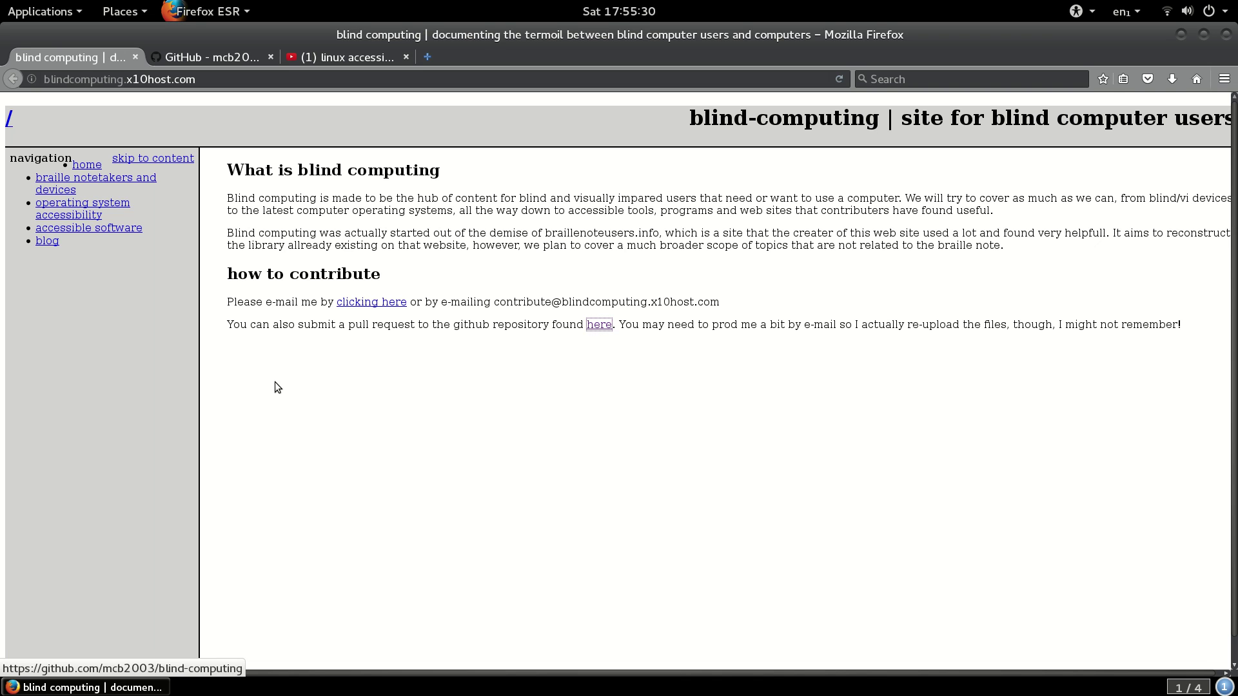
key("Tab")
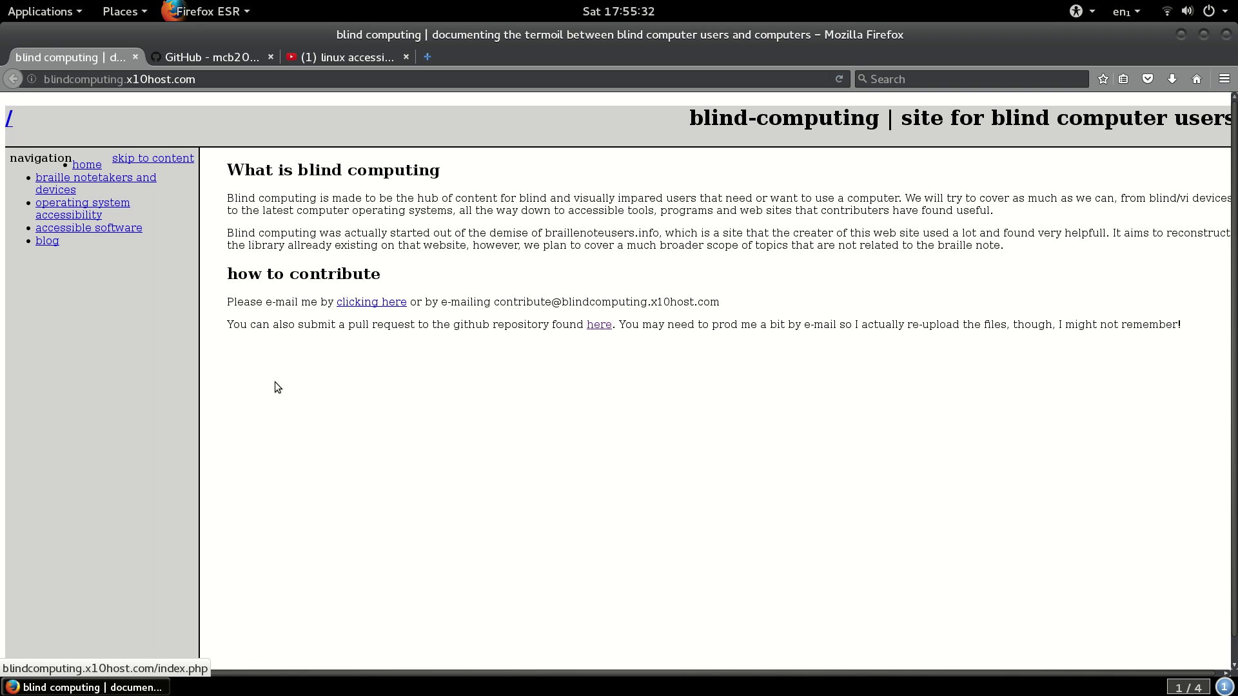
key("Tab")
key("Tab")
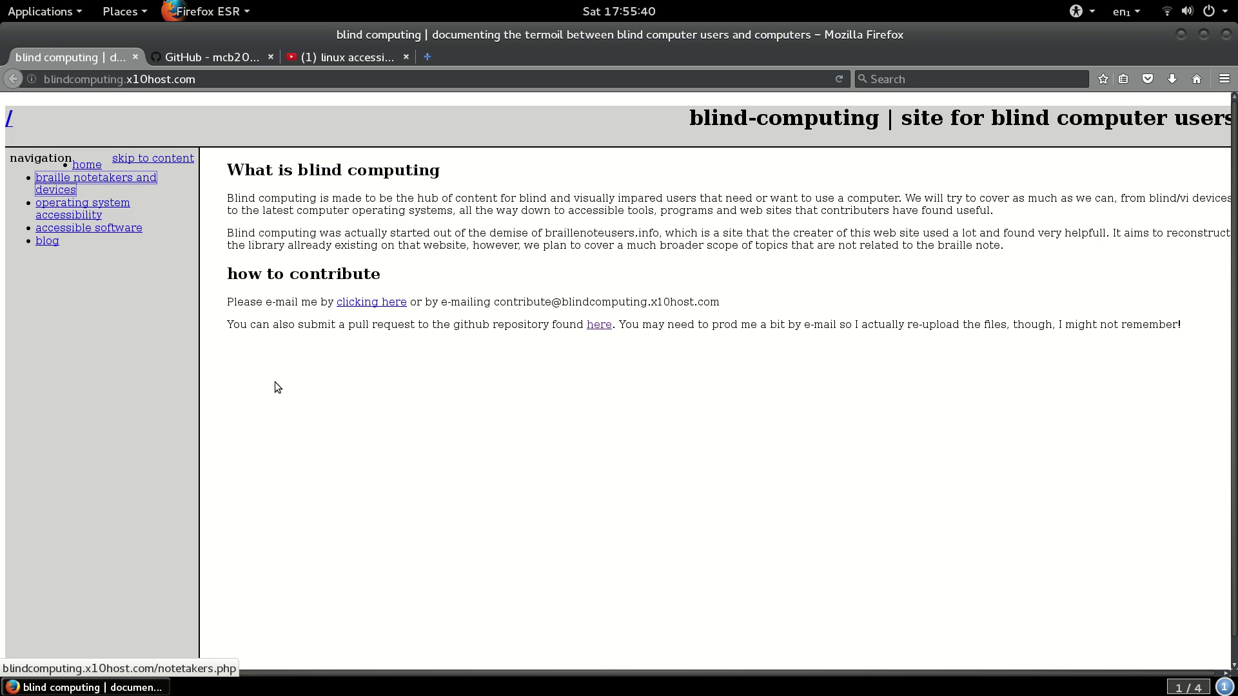
key("Tab")
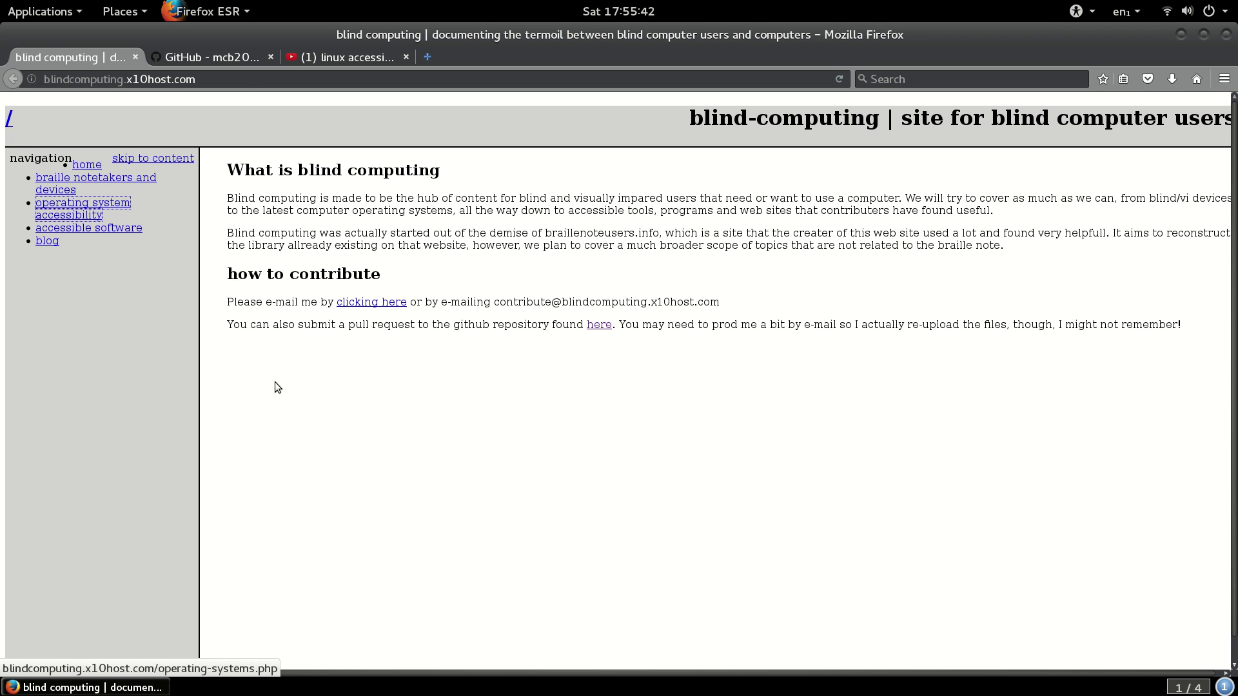
Open the operating system accessibility page, then its Ubuntu Mate accessibility video page
key("Return")
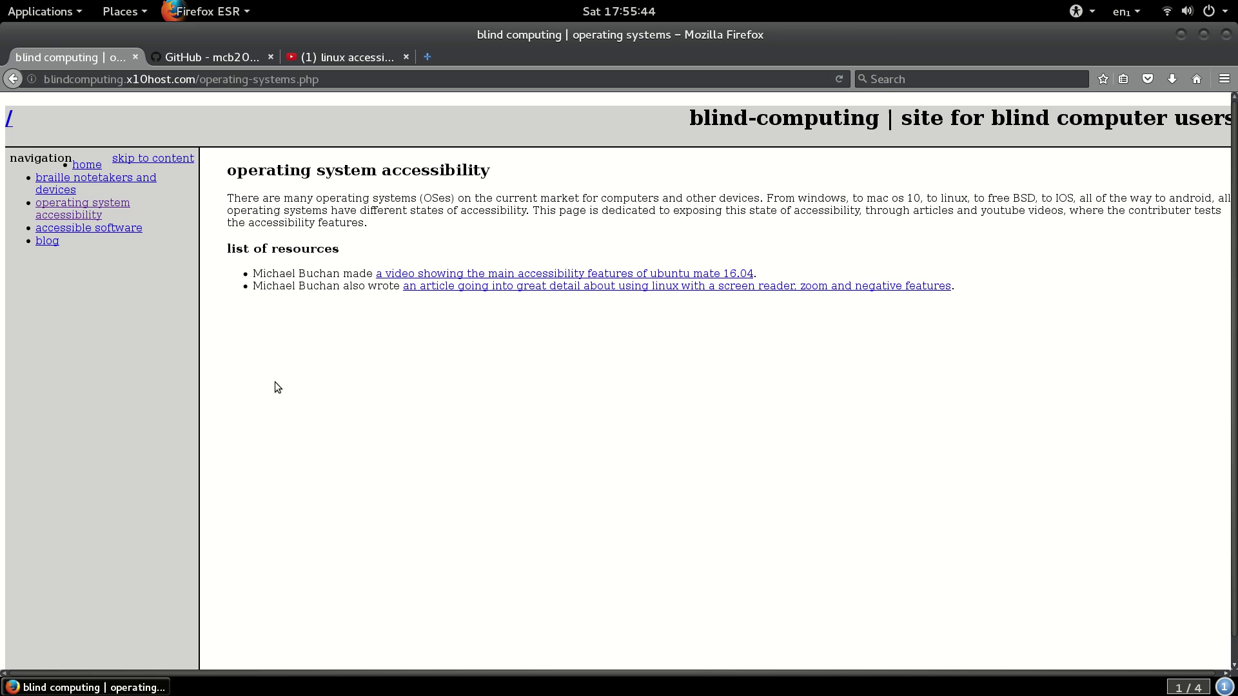
key("Tab")
key("Tab")
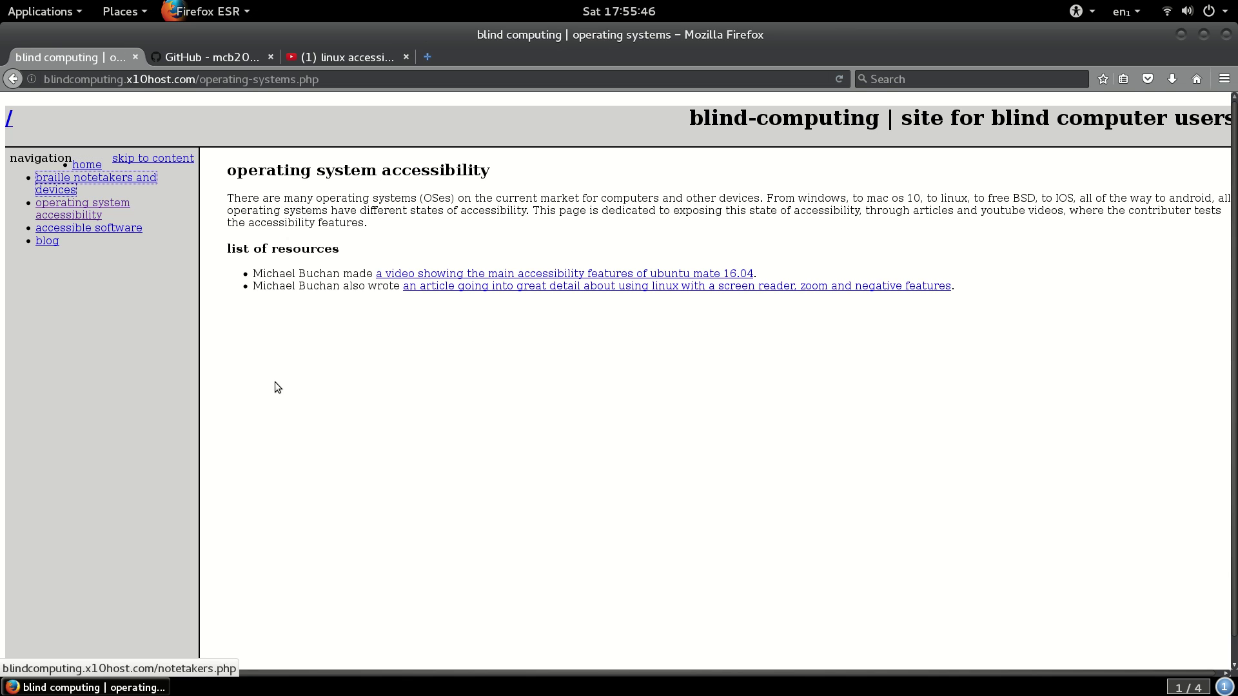
key("Tab")
key("Tab")
key("Tab")
key("Tab")
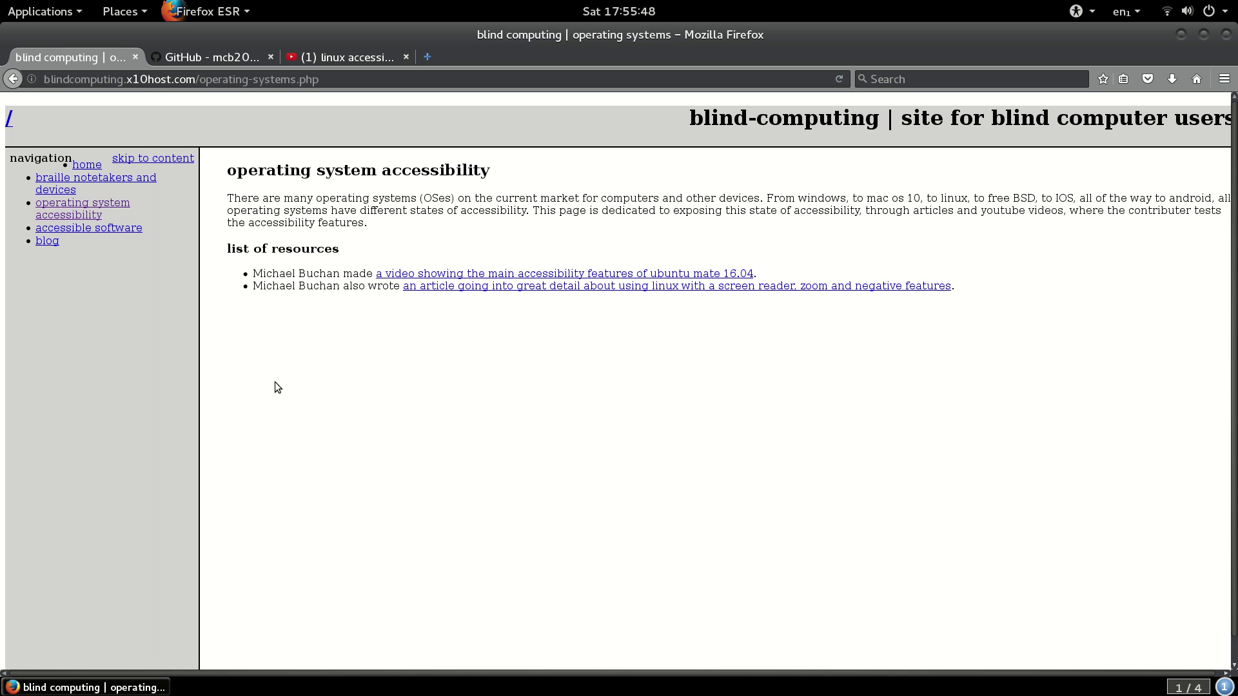
key("Tab")
key("Tab")
key("Tab")
key("Tab")
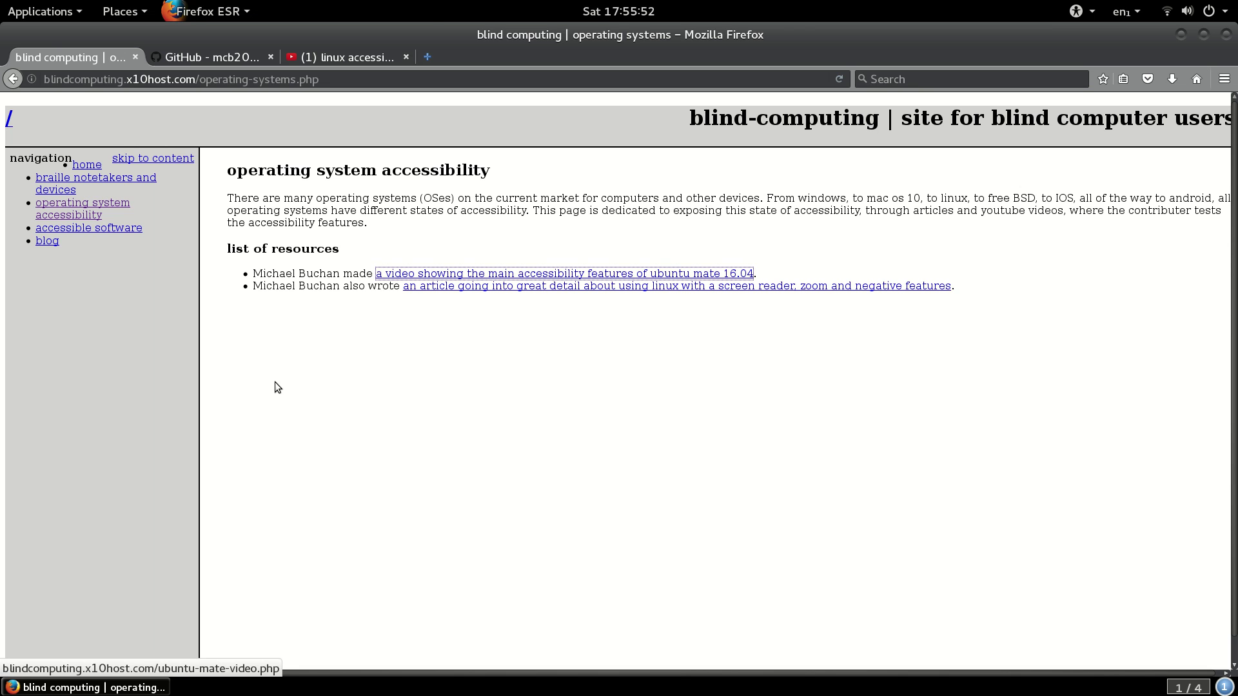
key("Return")
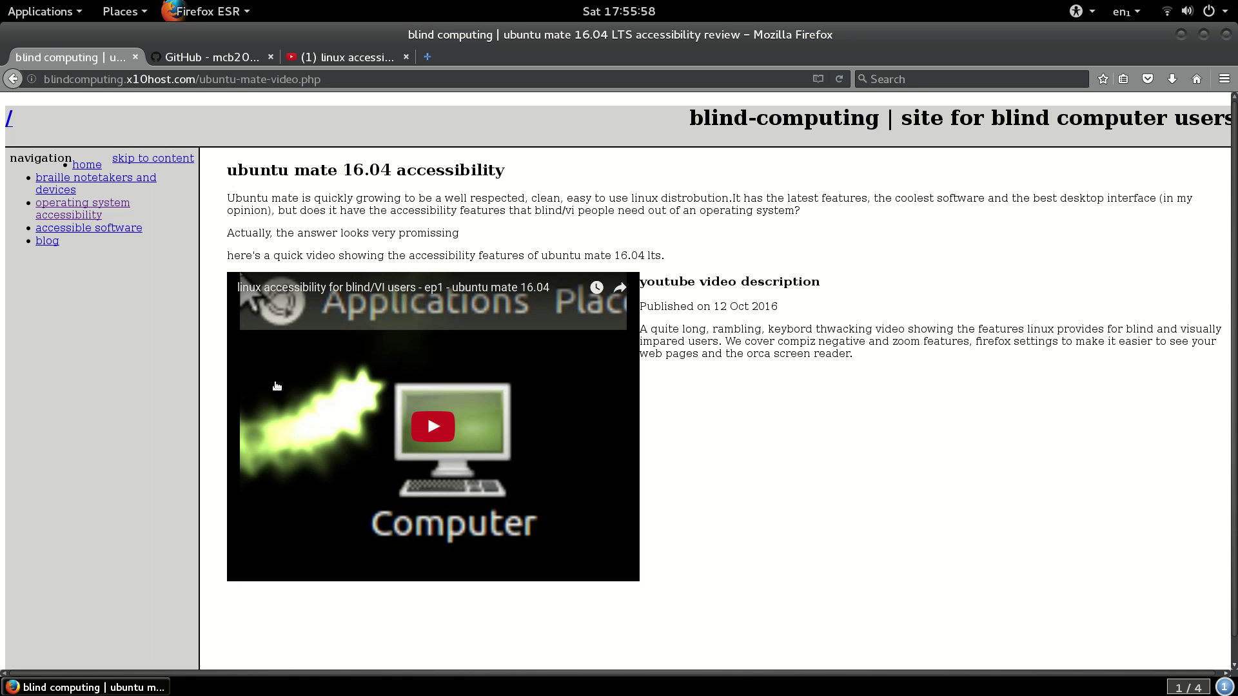
Check the YouTube tab, return to operating system accessibility, then show the GitHub repository
key("ctrl+shift+Tab")
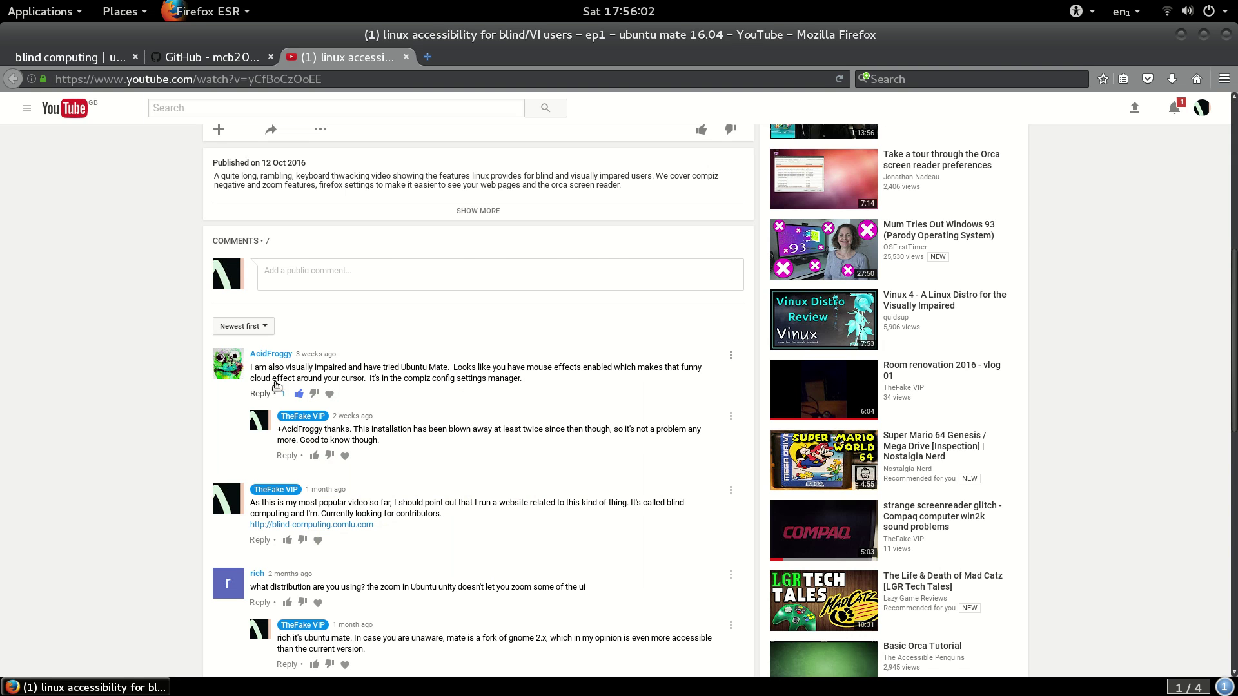
key("ctrl+Tab")
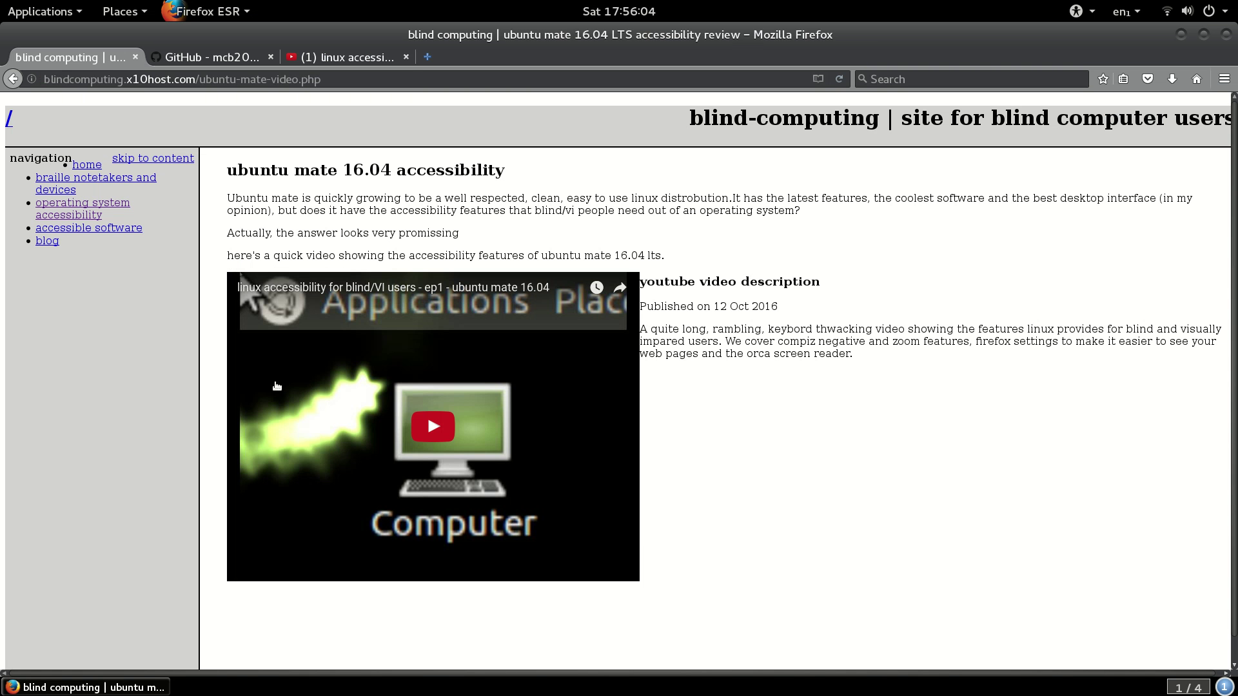
key("alt+Left")
key("ctrl+Tab")
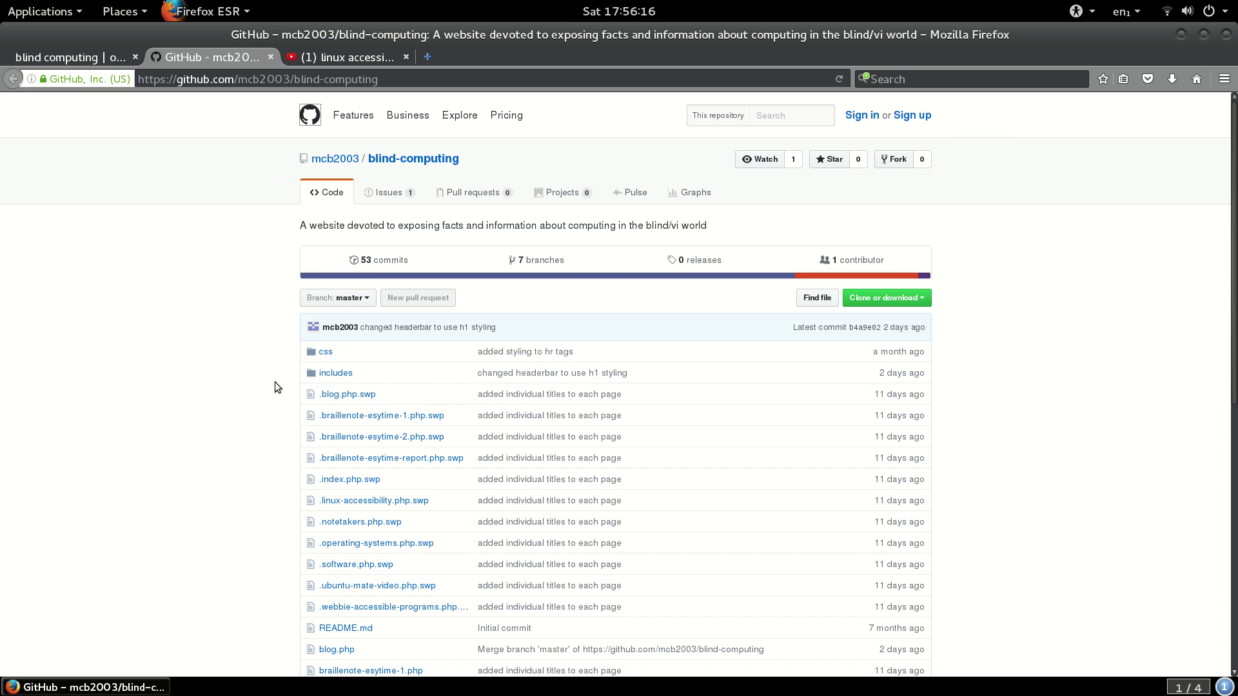
Switch from the GitHub tab back to the operating system accessibility page
key("ctrl+Page_Up")
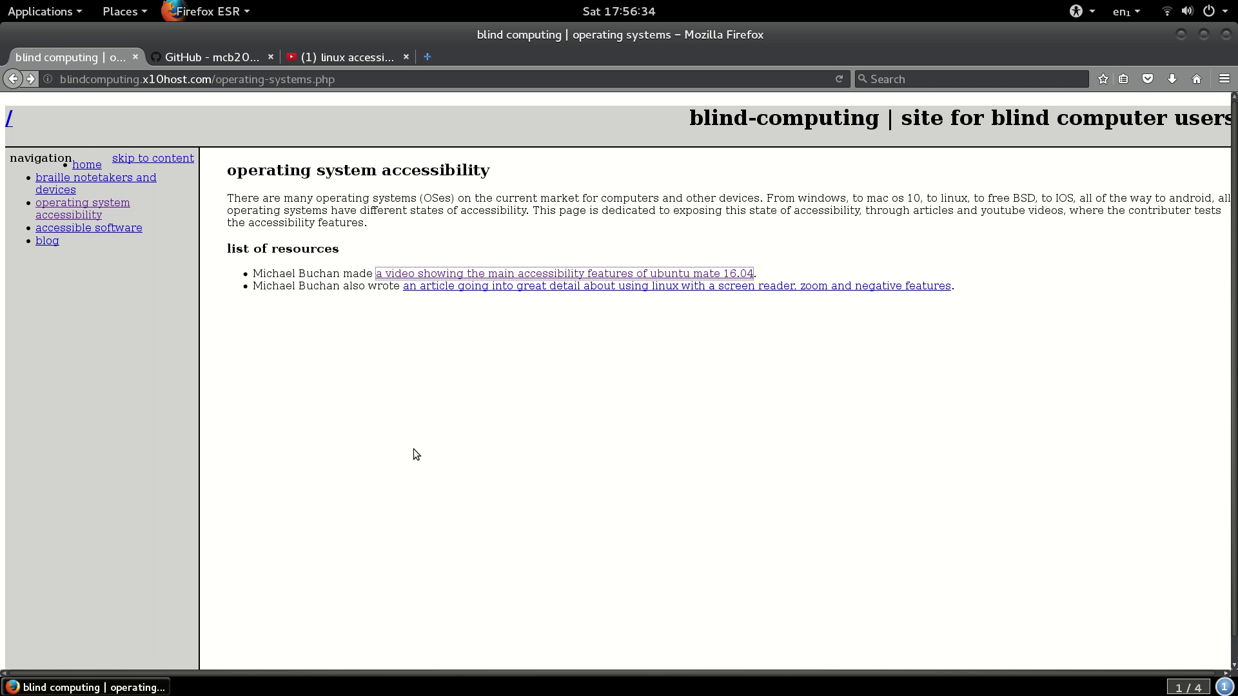
Move through the resource and sidebar links and open the braille notetakers and devices page
key("Down")
key("Up")
key("Tab")
key("shift+Tab")
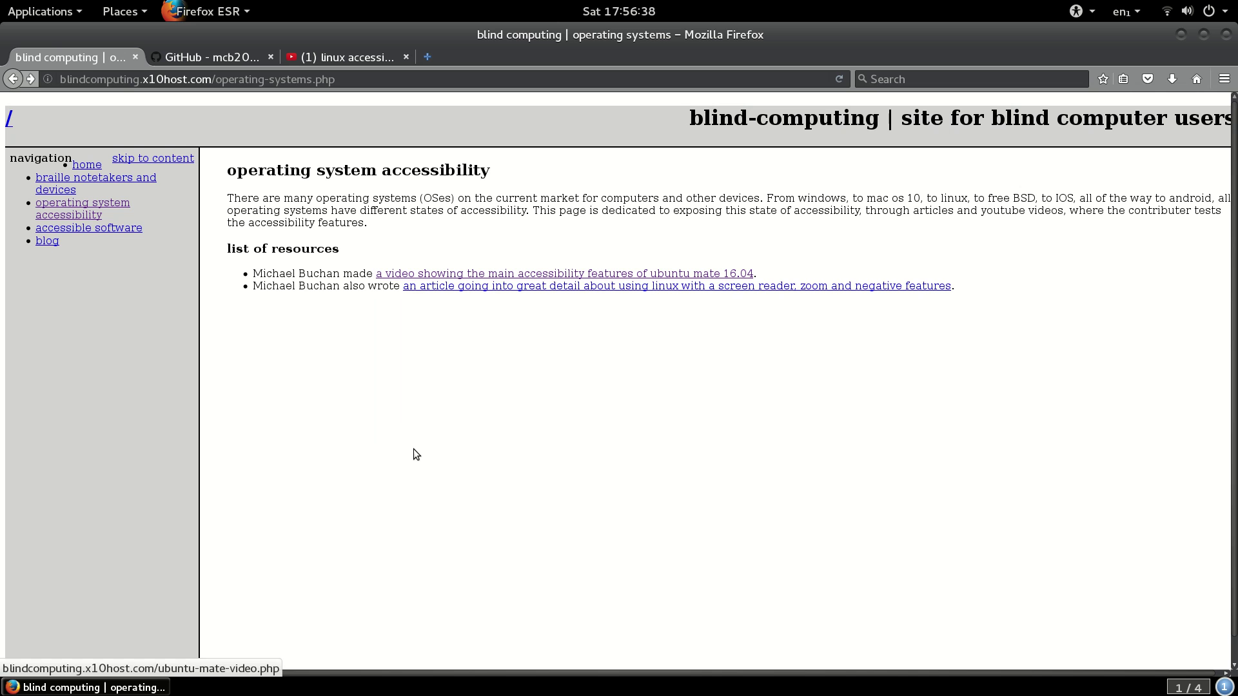
key("Tab")
key("Tab")
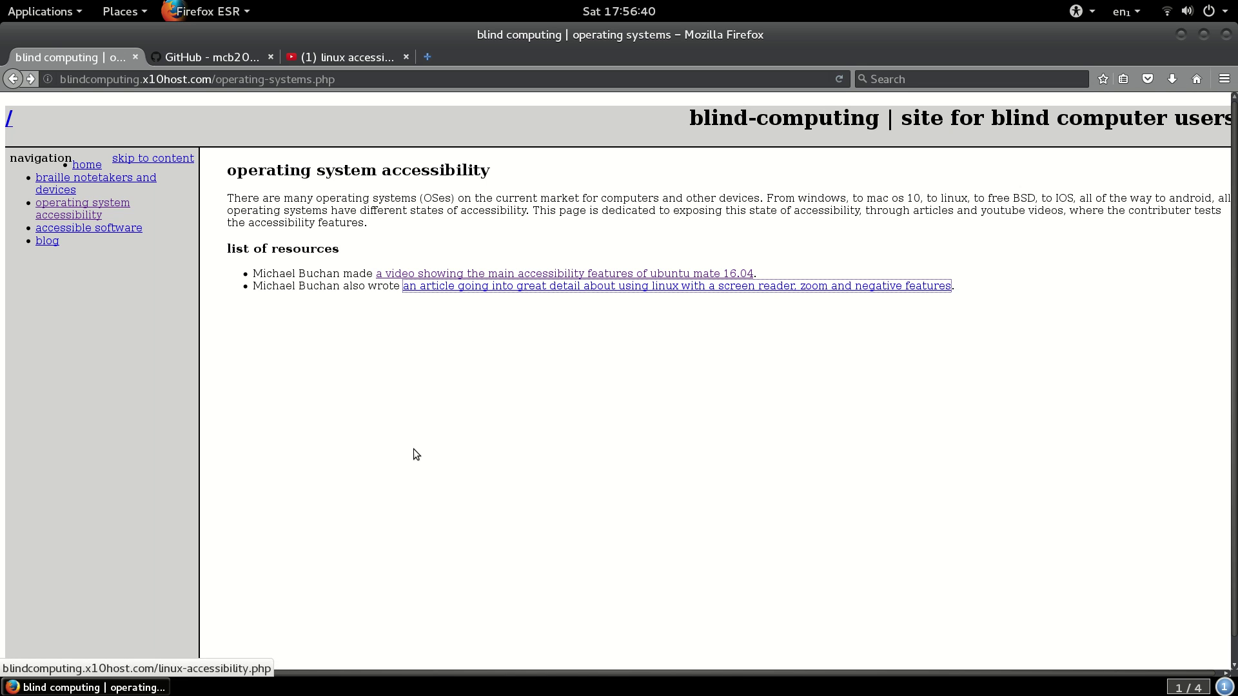
key("shift+Tab")
key("shift+Tab")
key("shift+Tab")
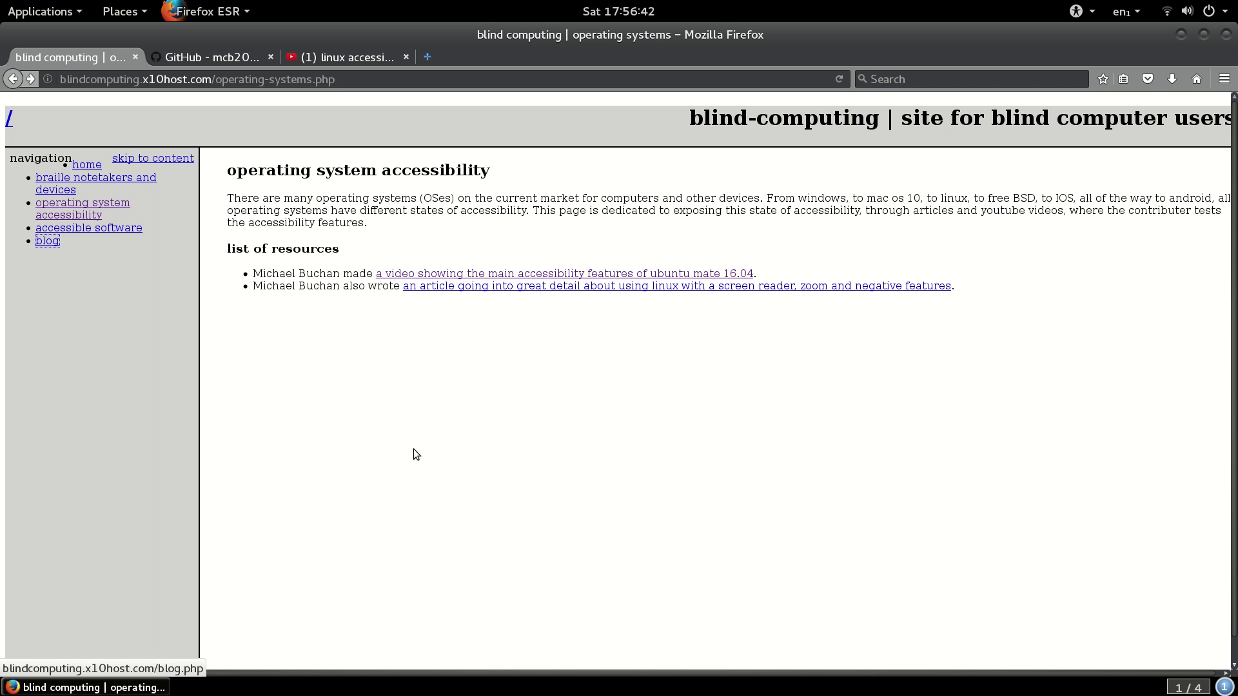
key("shift+Tab")
key("shift+Tab")
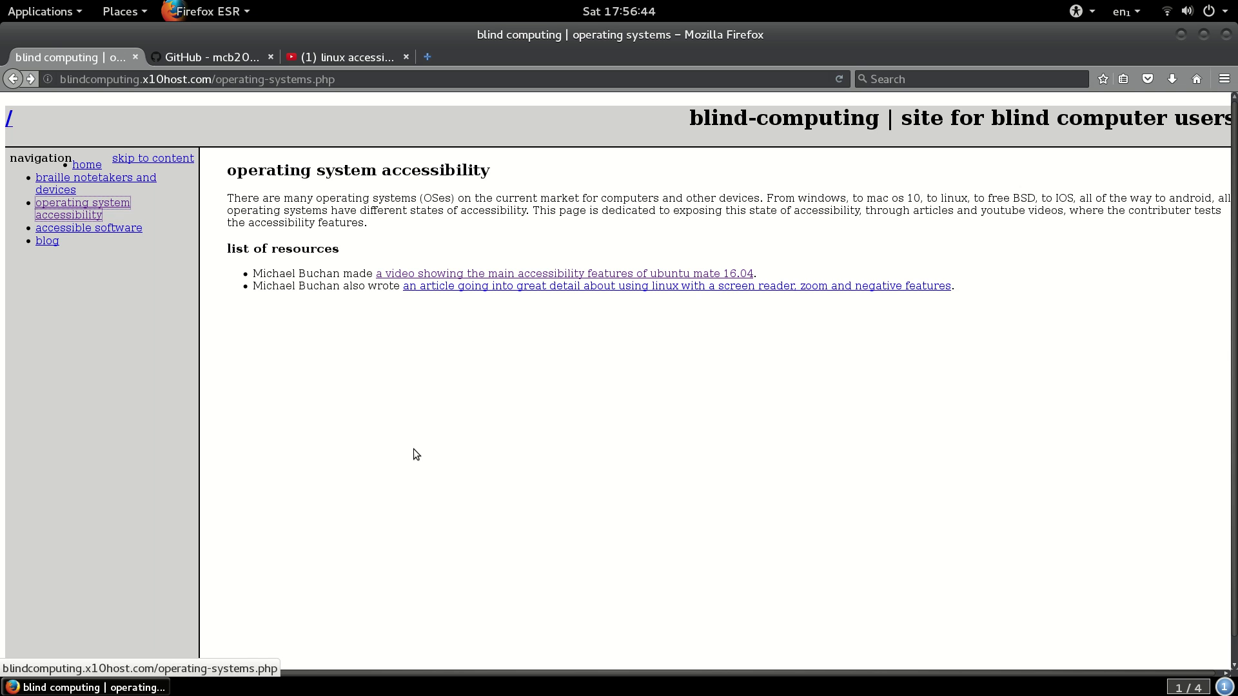
key("shift+Tab")
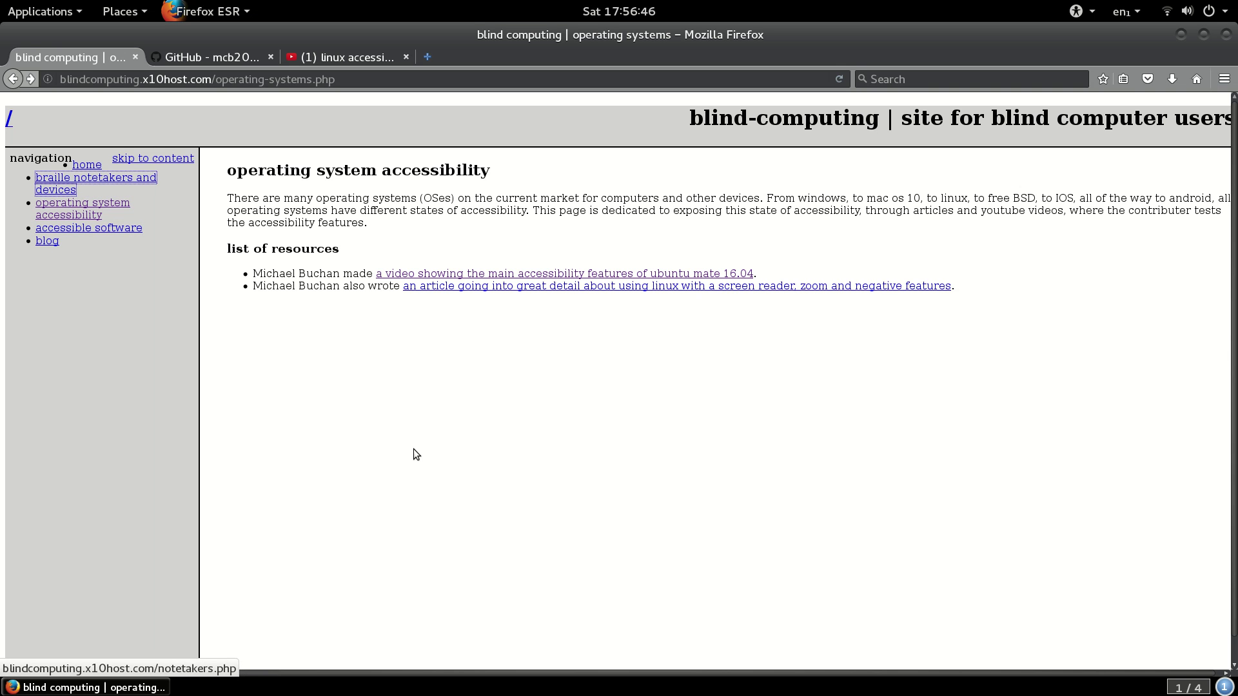
key("Return")
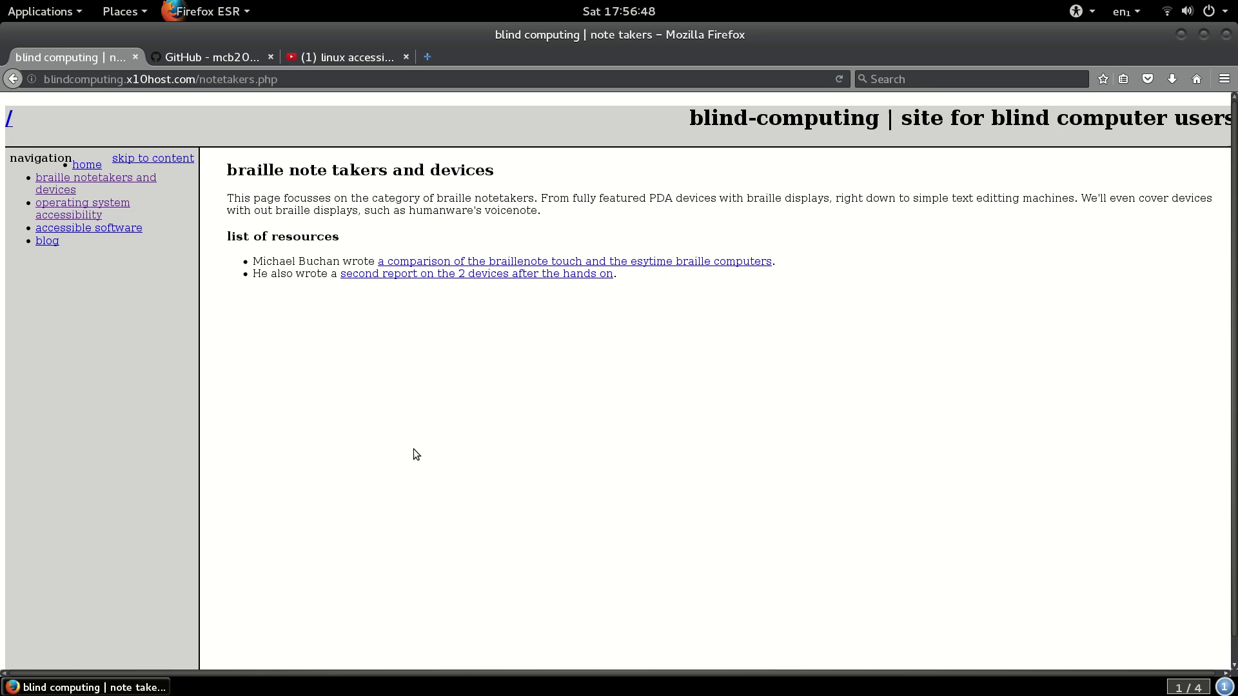
Move to the first article link and open the braillenote touch vs esytime comparison
key("Tab")
key("Tab")
key("Tab")
key("Tab")
key("Tab")
key("Tab")
key("Tab")
key("Tab")
key("Return")
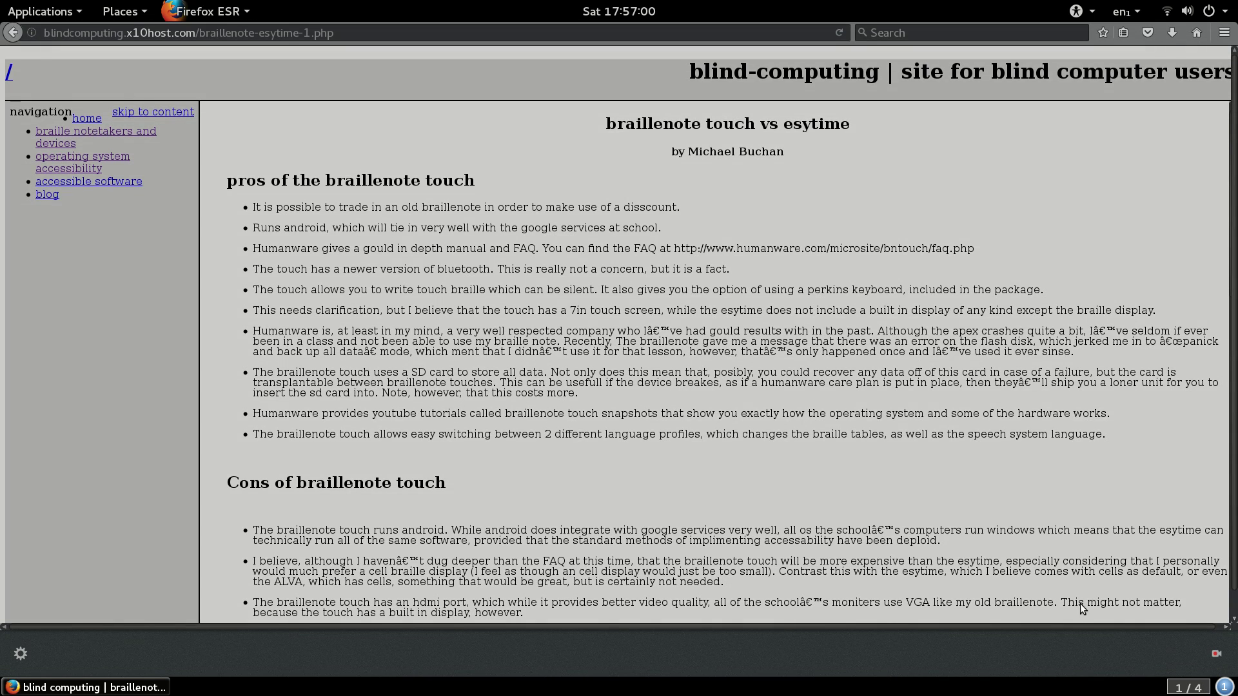
Dismiss the GNOME message tray covering the braillenote touch vs esytime article
left_click(1080, 606)
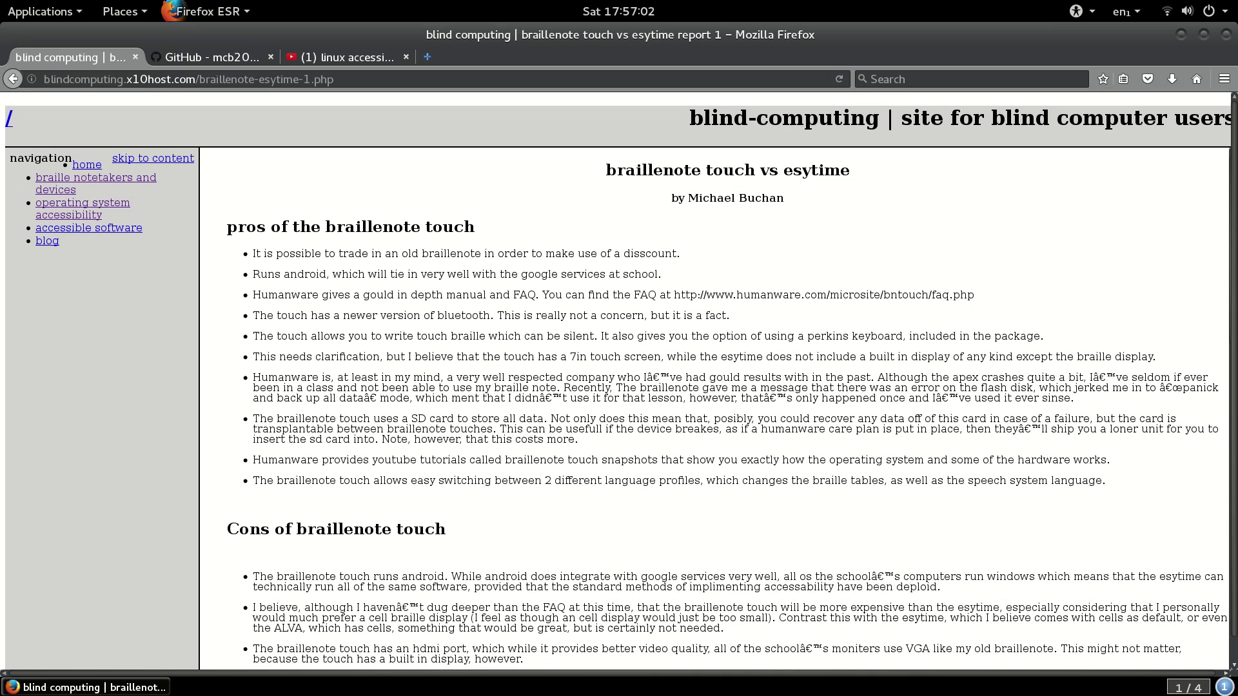
scroll(1044, 511, "down", 6)
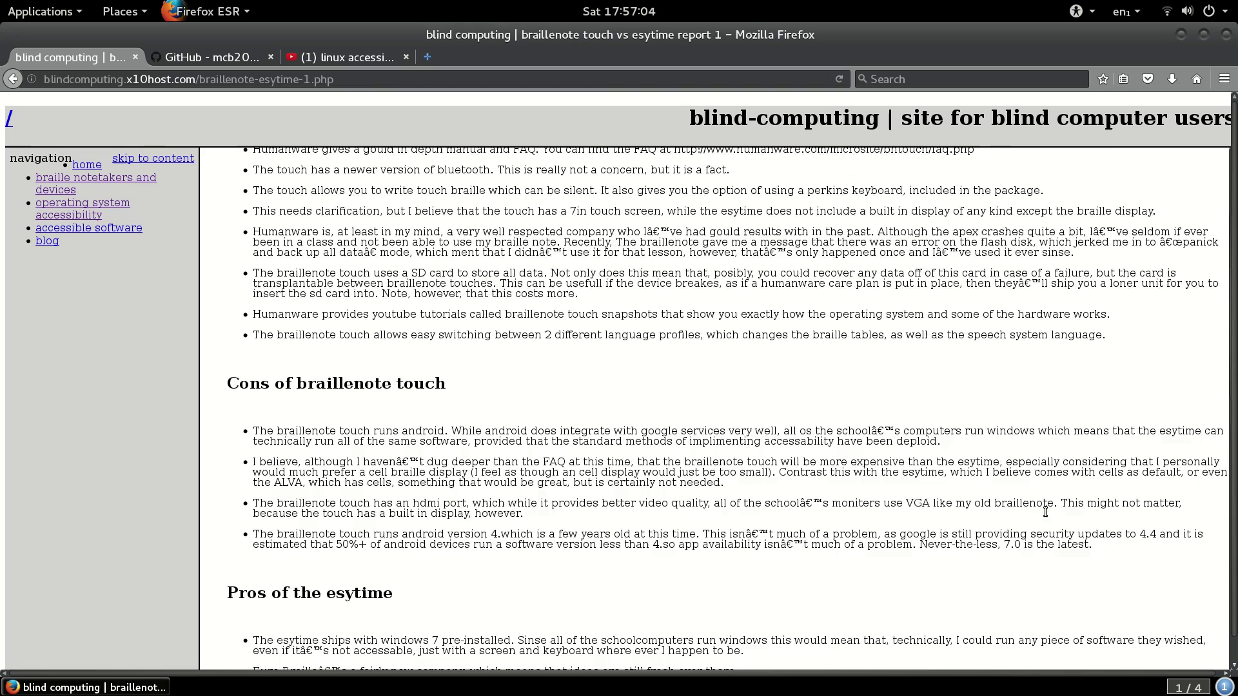
scroll(1044, 511, "down", 2)
scroll(1044, 511, "down", 3)
scroll(1044, 511, "up", 4)
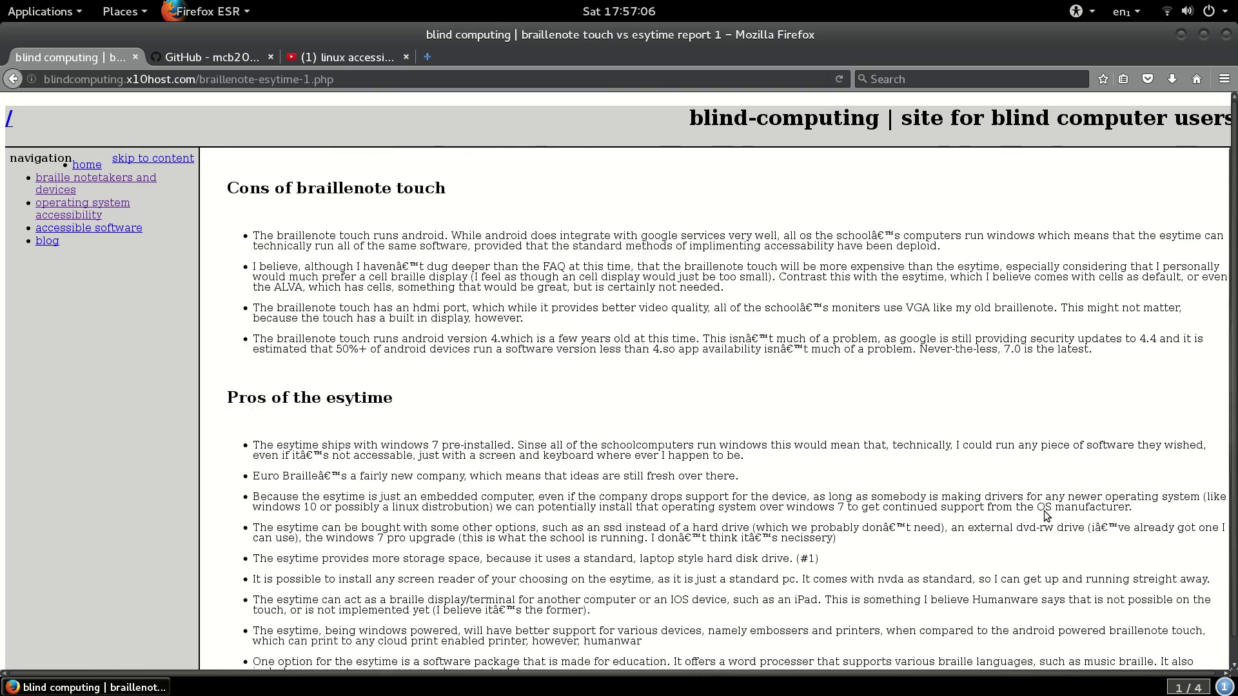
scroll(1044, 516, "up", 4)
scroll(1044, 513, "up", 3)
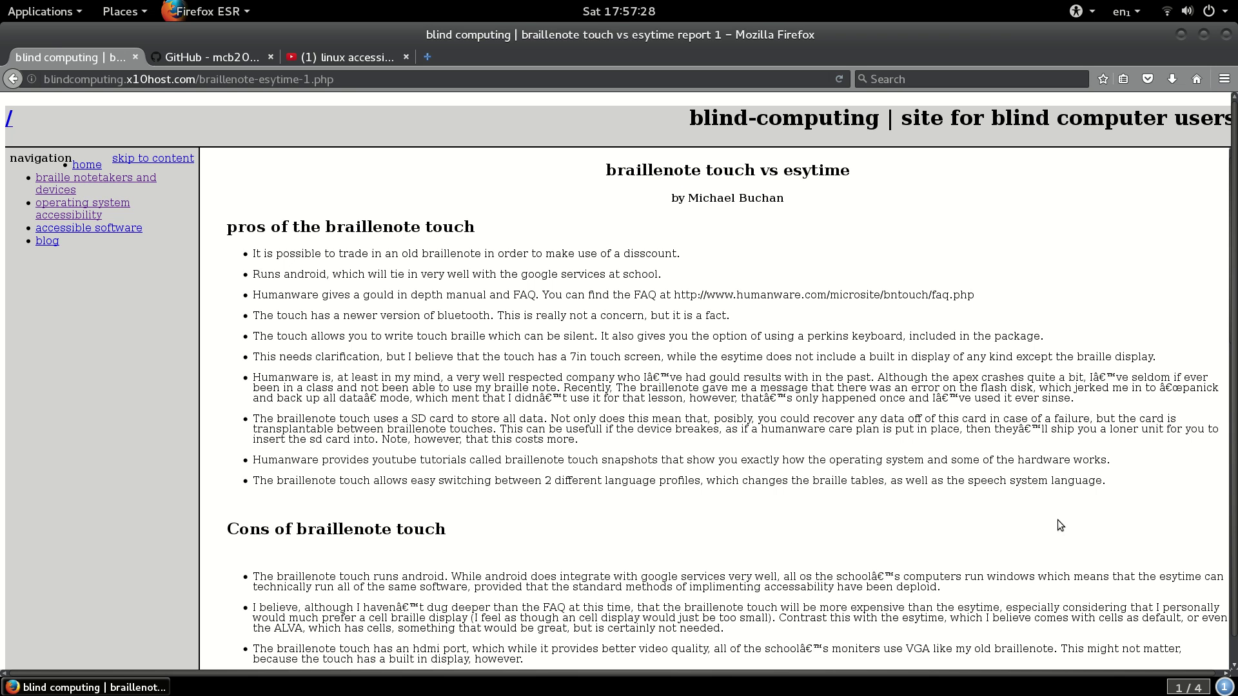
Move focus through the sidebar navigation links until the blog link is reached
key("Tab")
key("Tab")
key("Tab")
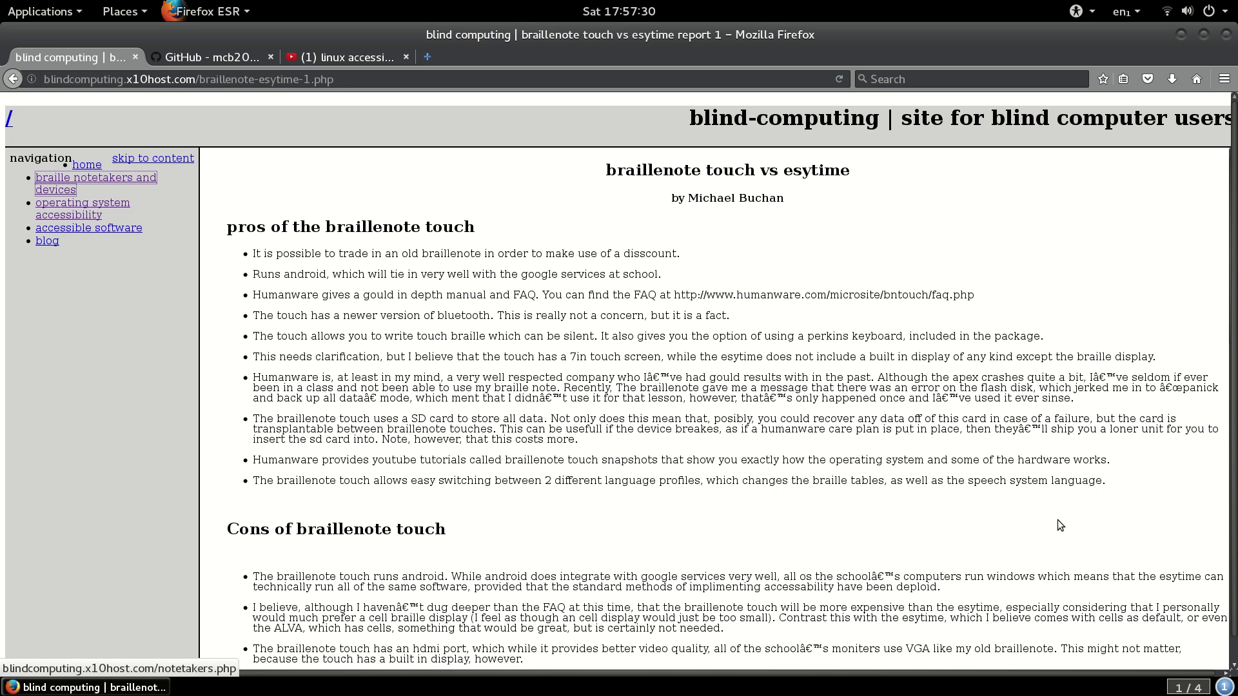
key("Tab")
key("Tab")
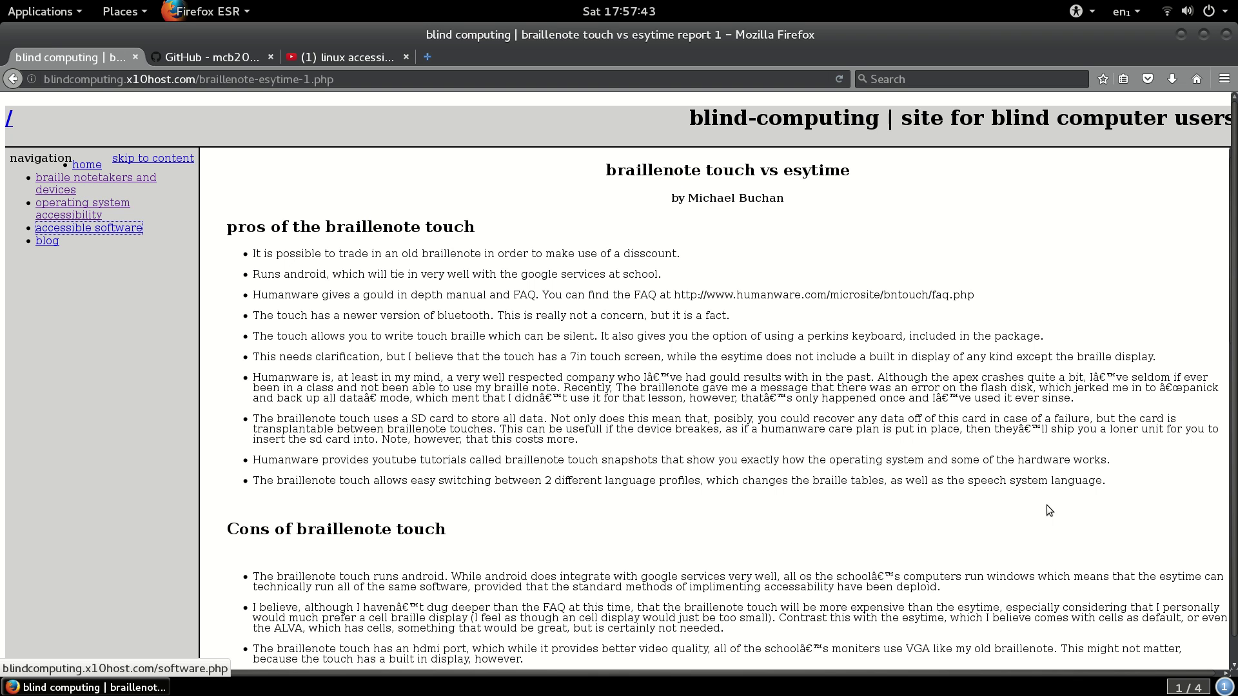
key("Tab")
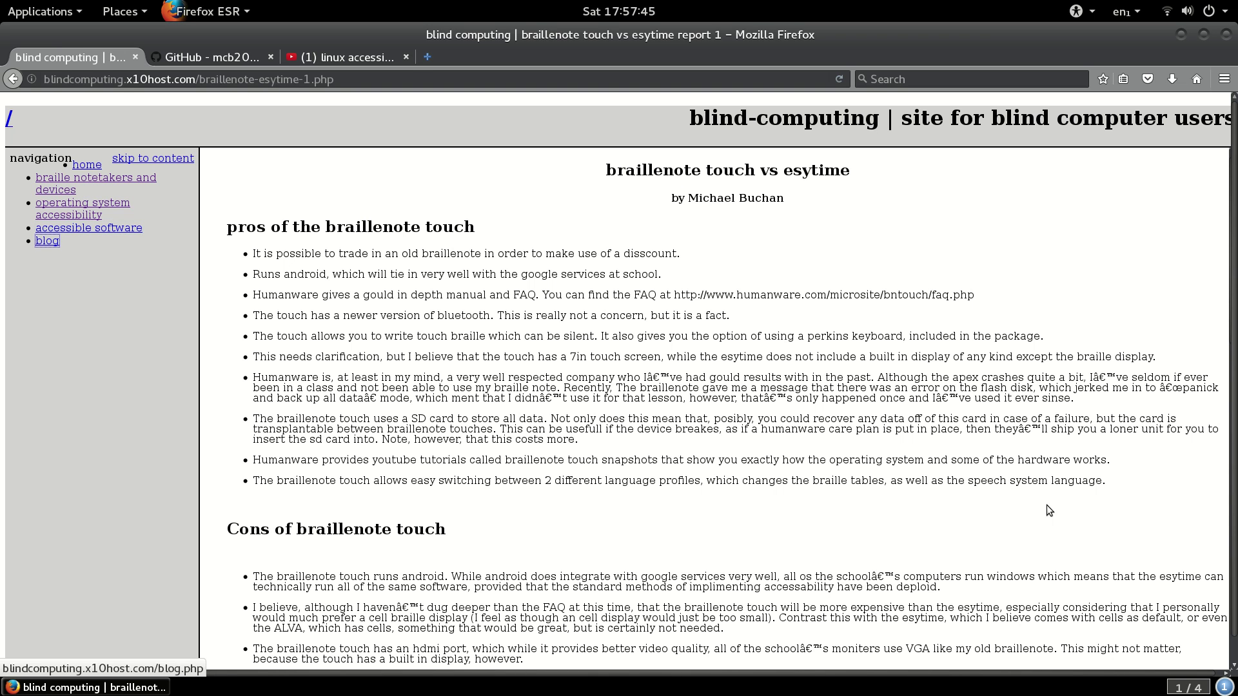
Open the site's blog page, then follow its 'here' link to the Blogger blog
key("Return")
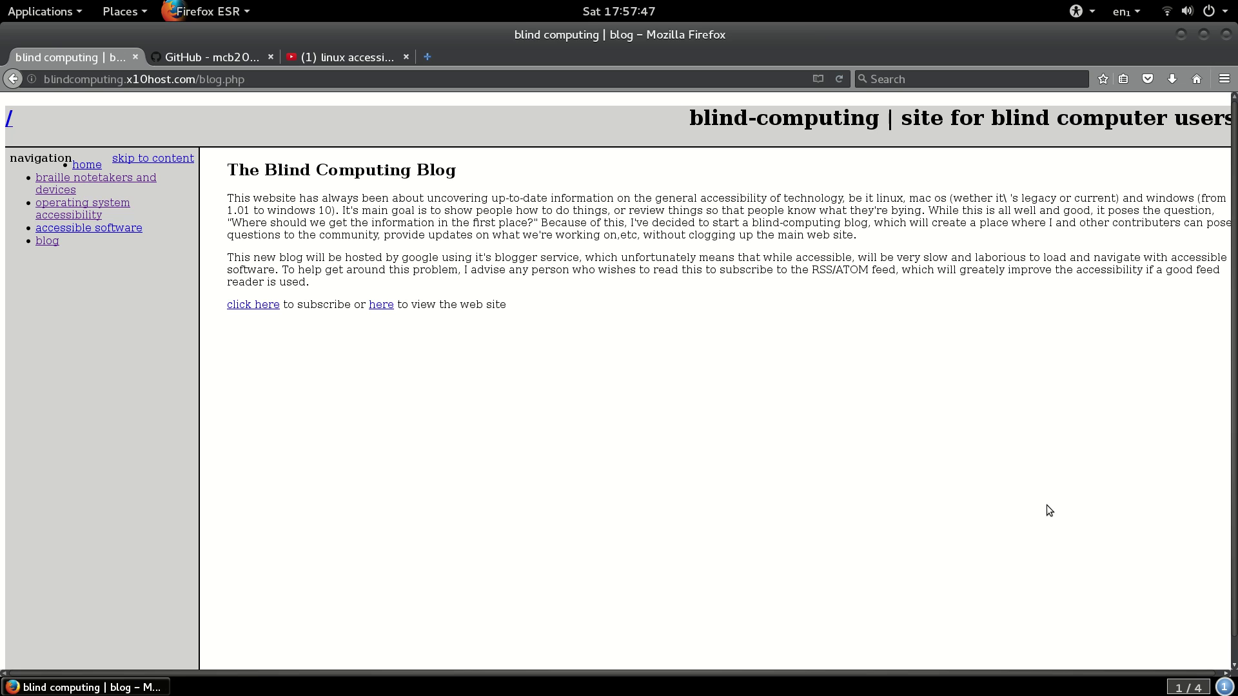
key("Tab")
key("Tab")
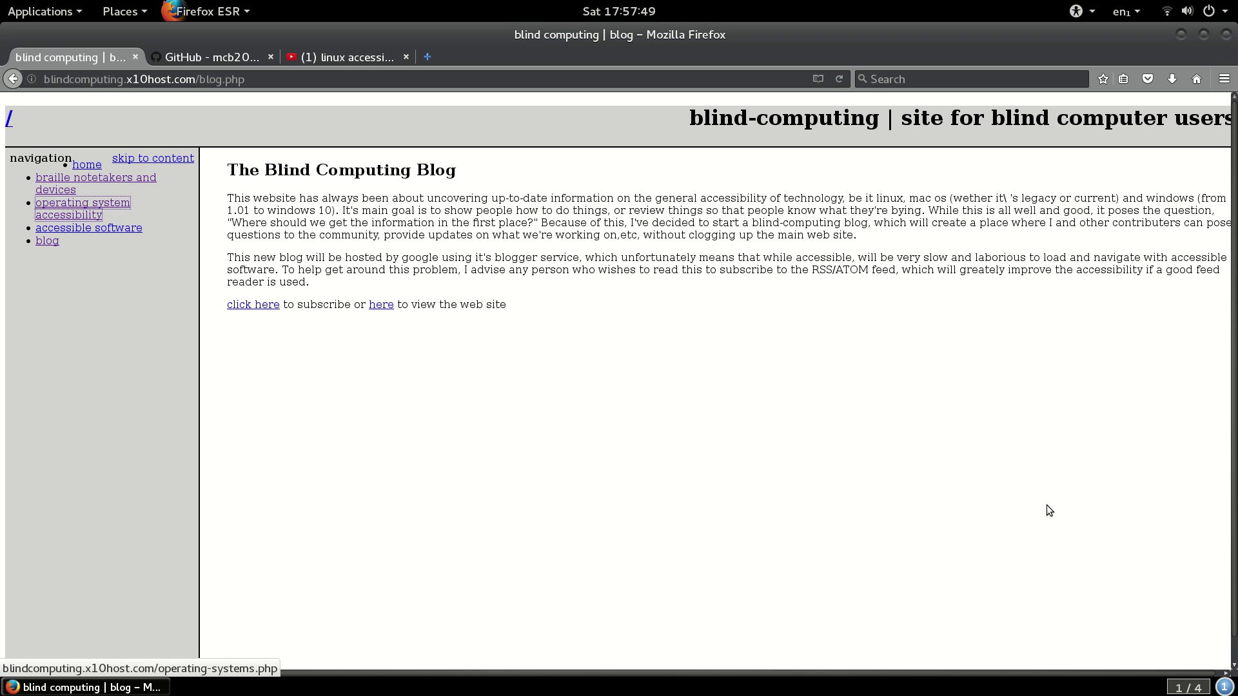
key("Tab")
key("Tab")
key("Tab")
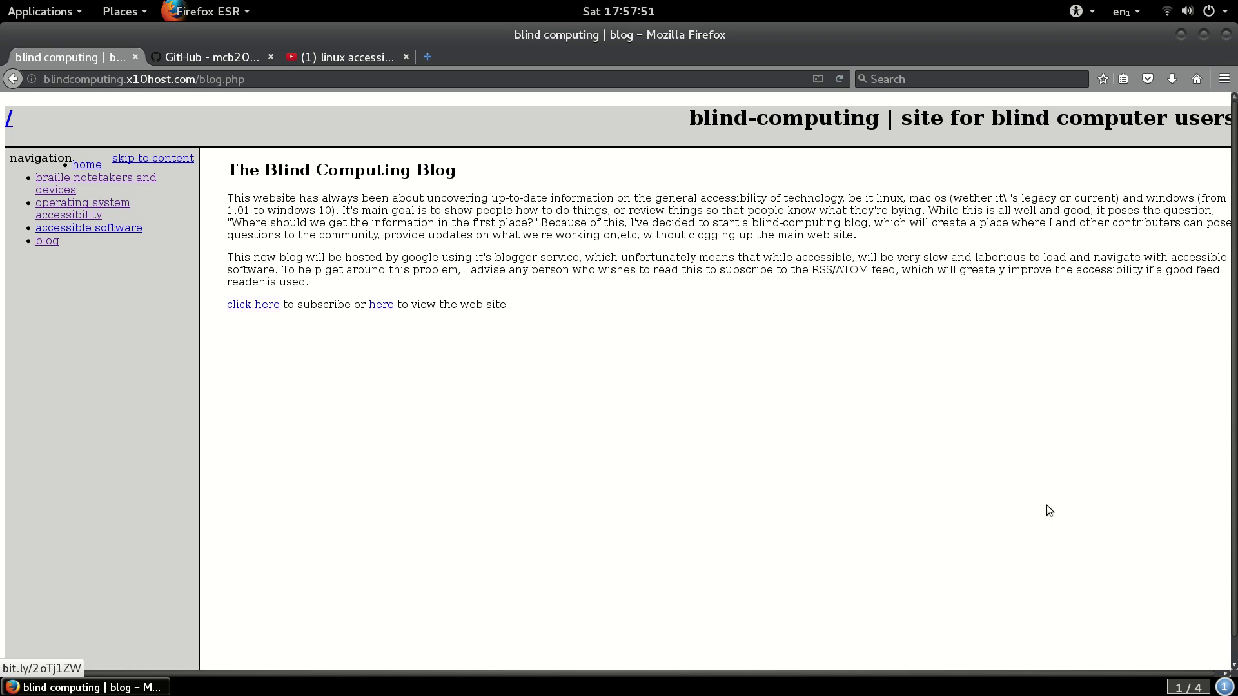
key("Tab")
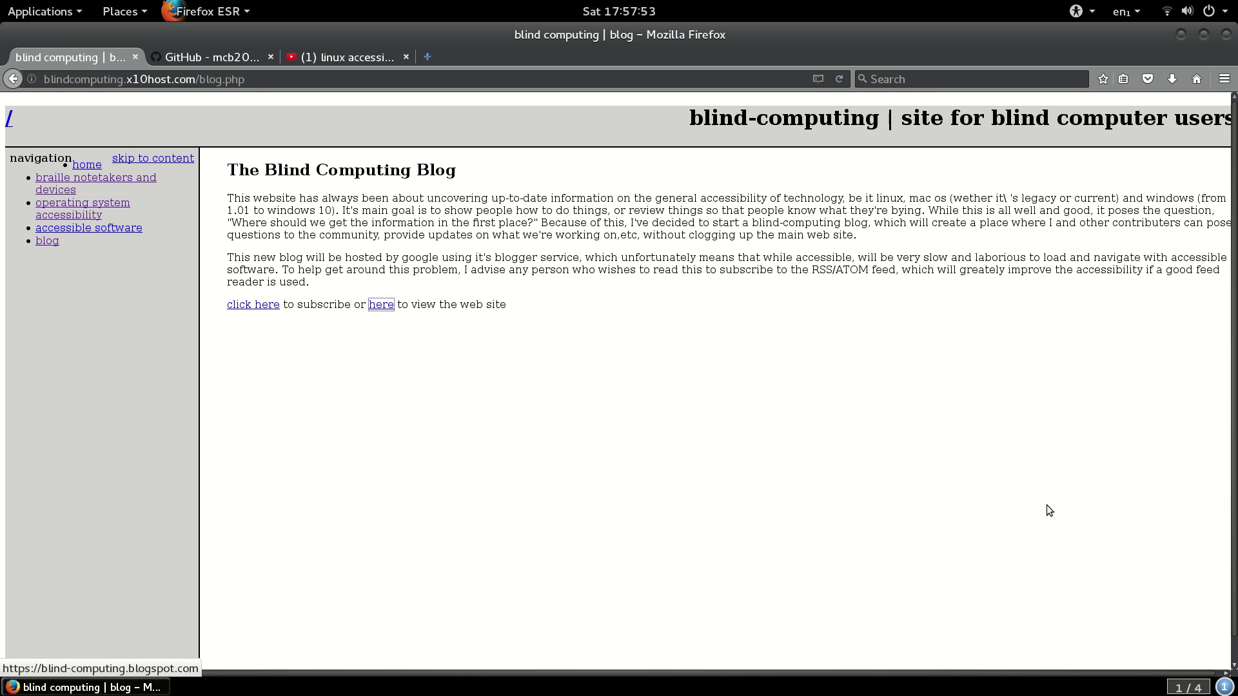
key("Return")
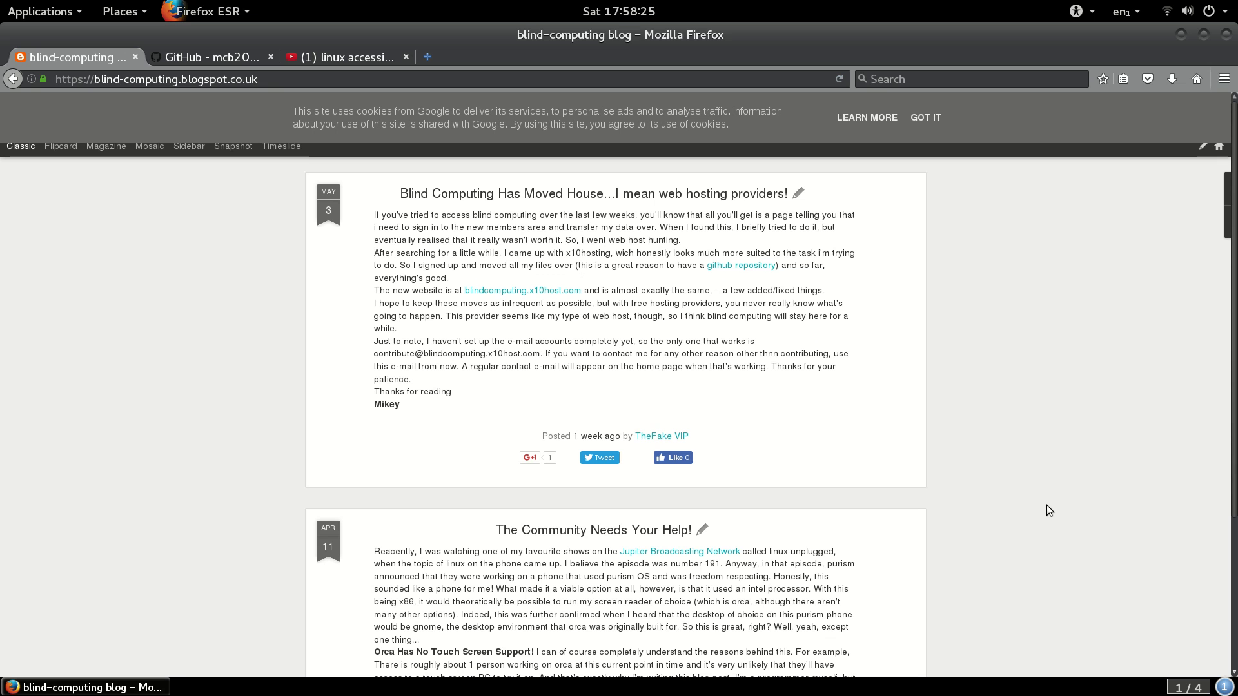
Enter blindcomputing.x10host.com in the address bar, fixing a typo, and load it
key("ctrl+l")
type("bl")
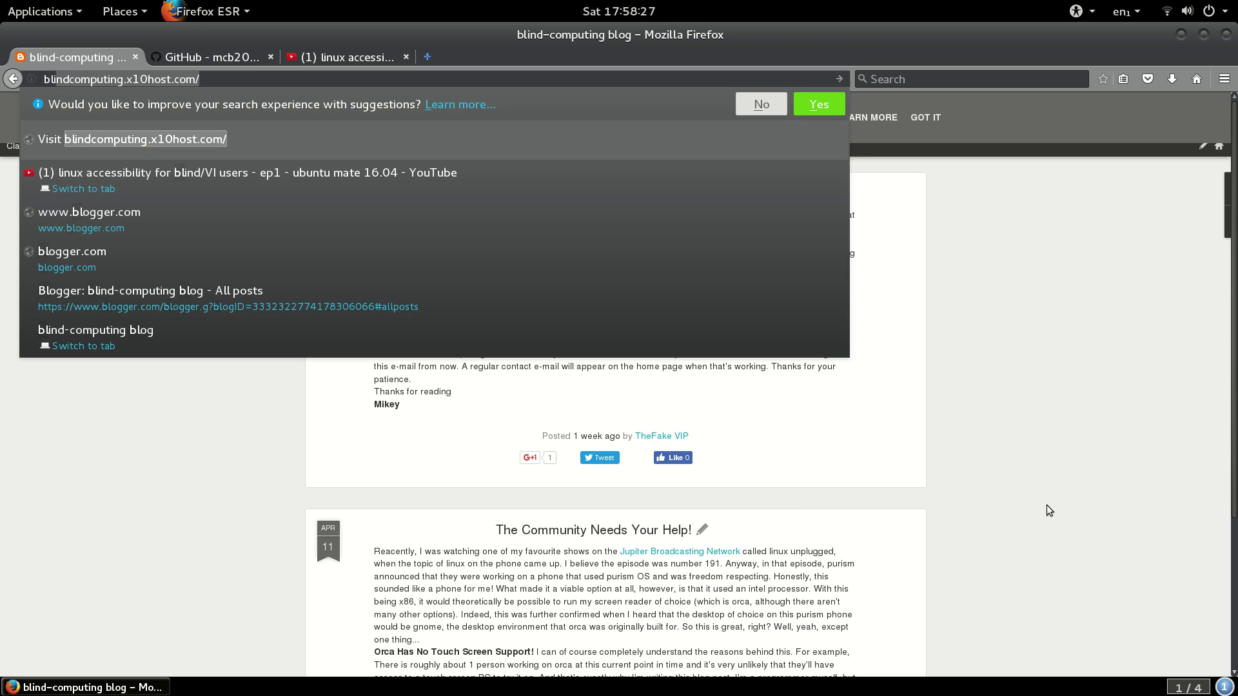
type("indcomputing.co")
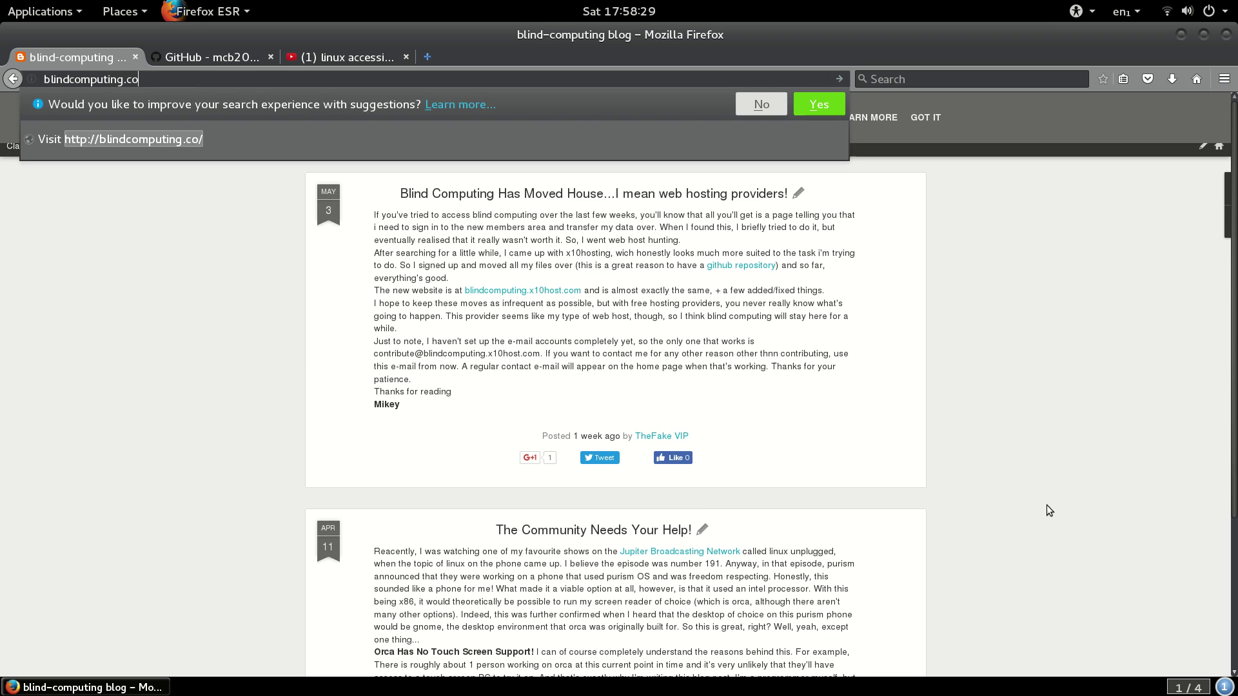
key("BackSpace")
type("x10")
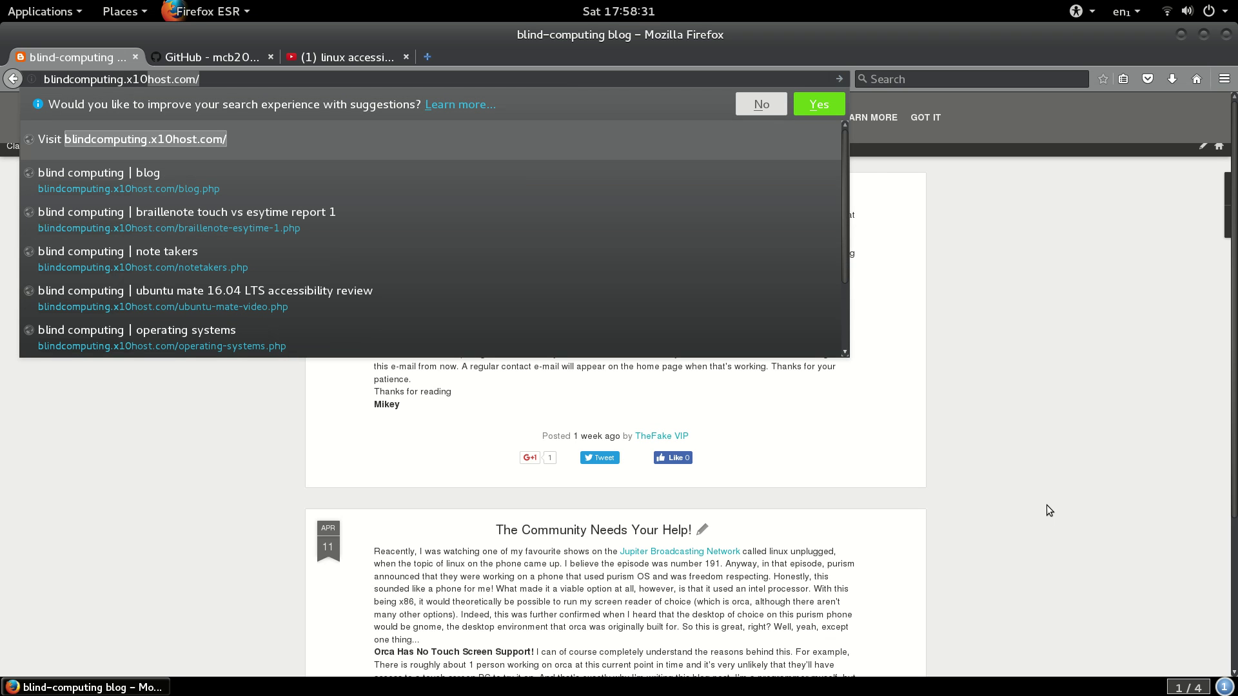
type("host")
type(".")
key("Return")
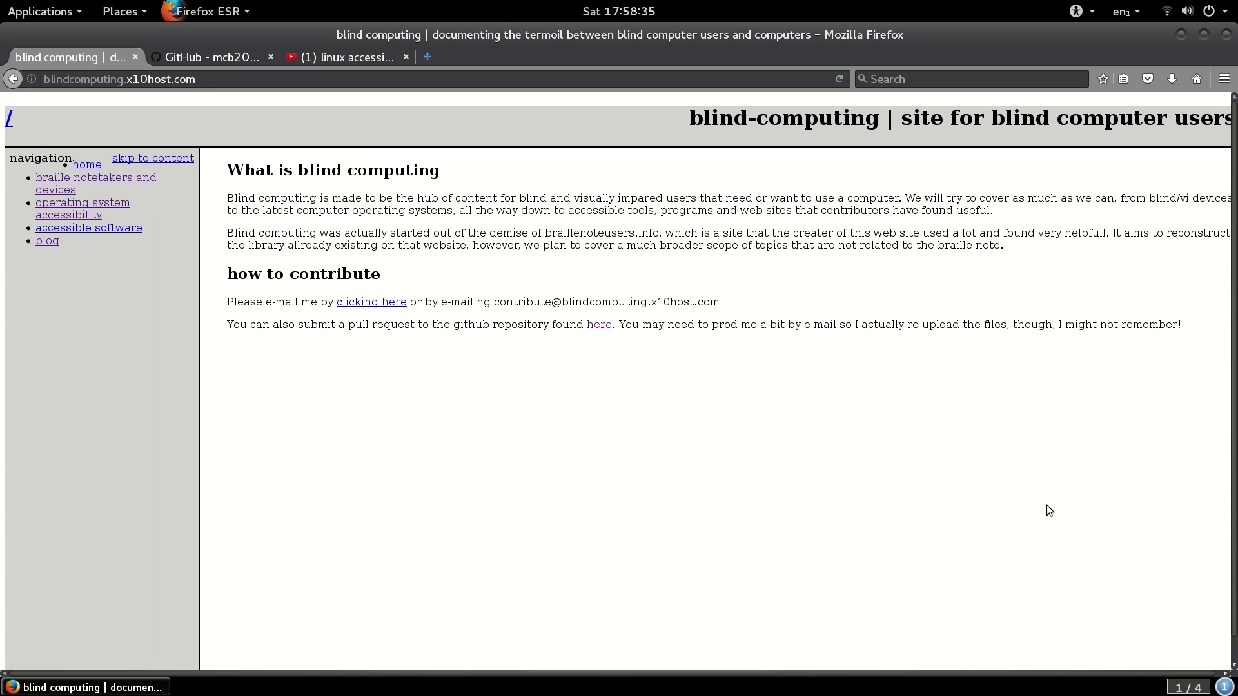